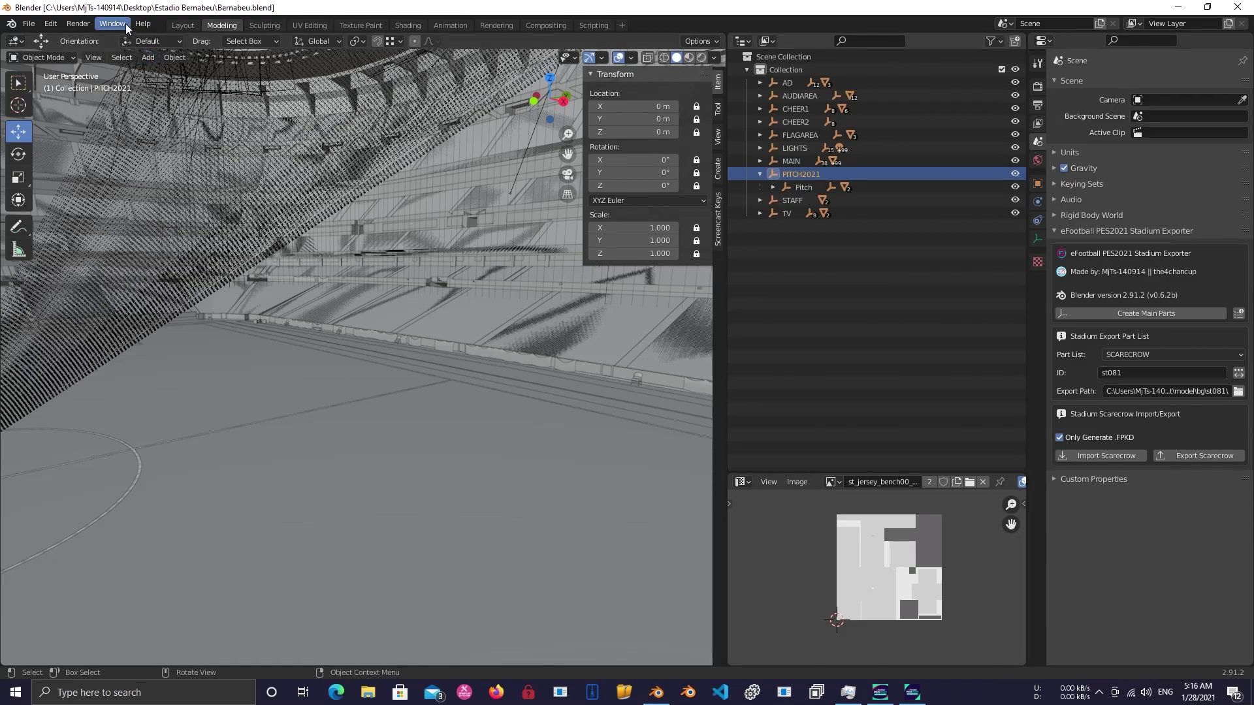
# - Show the system console and import the SCARECROW part for stadium ID st081
pyautogui.click(162, 158)
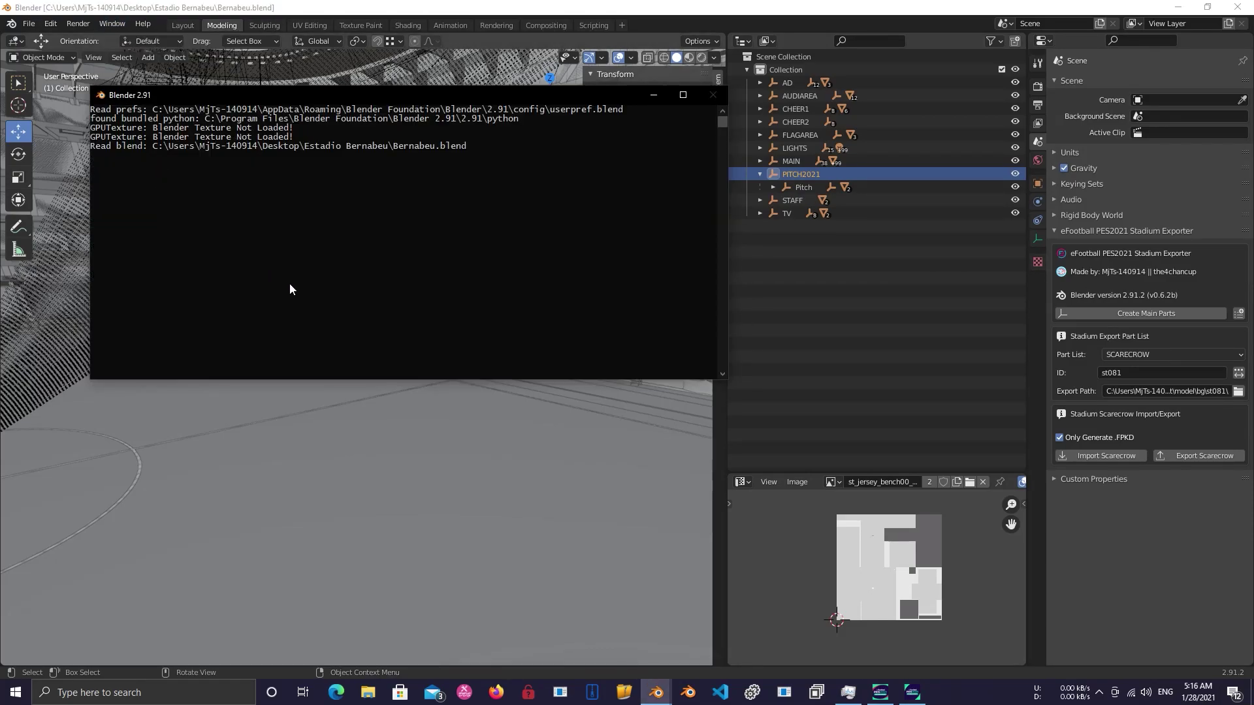
pyautogui.click(1104, 455)
pyautogui.moveTo(655, 692)
pyautogui.click(710, 645)
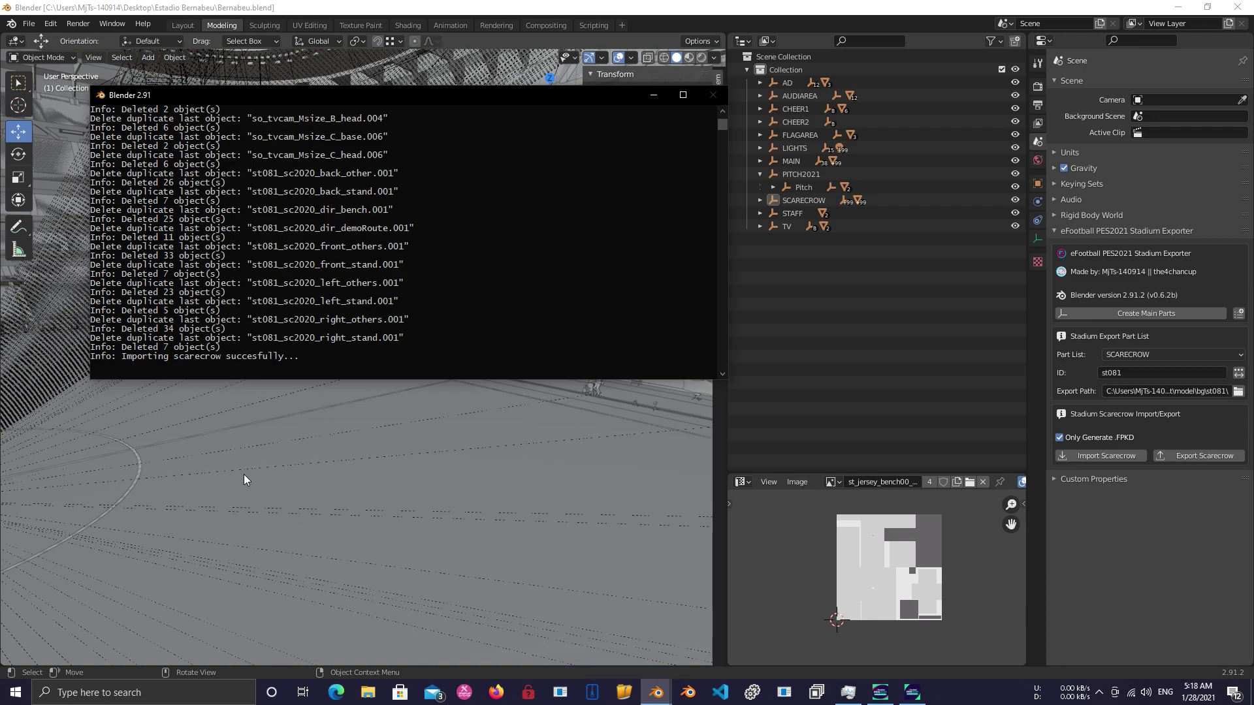
pyautogui.click(863, 335)
# - Expand the SCARECROW group and examine the exporter properties and positions of the first three so_cam_blou_bib_a objects
pyautogui.click(760, 199)
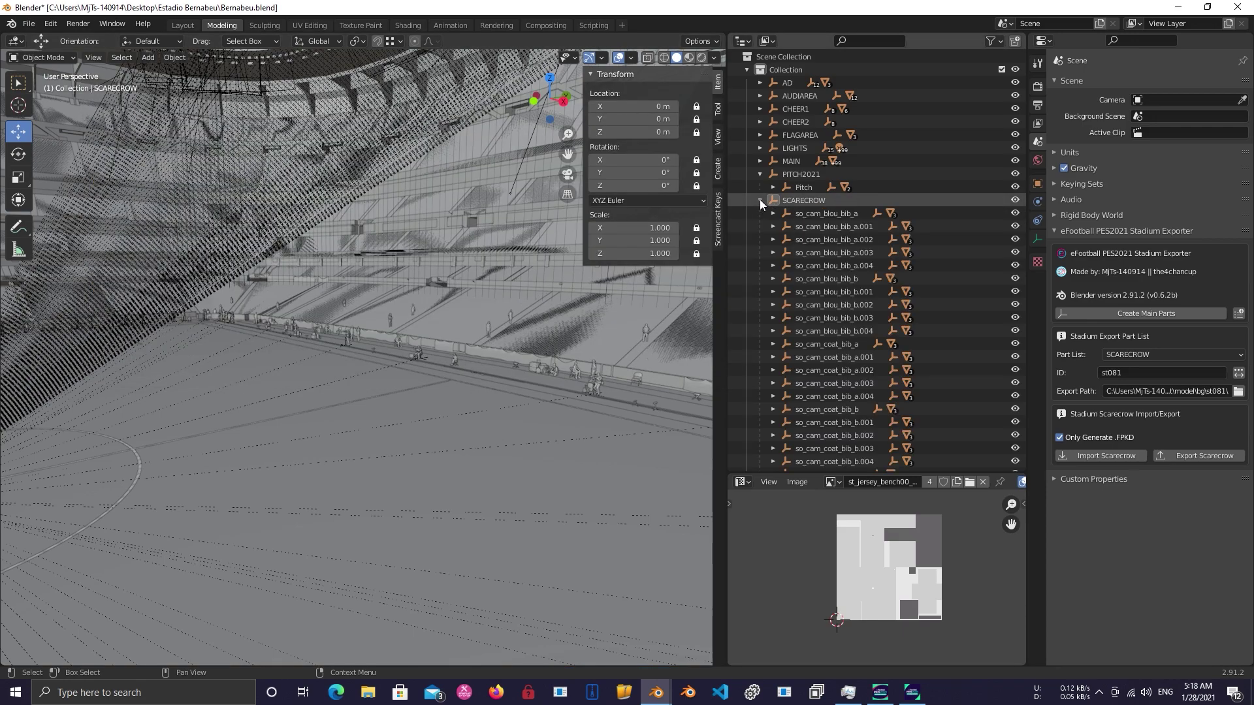
pyautogui.click(799, 213)
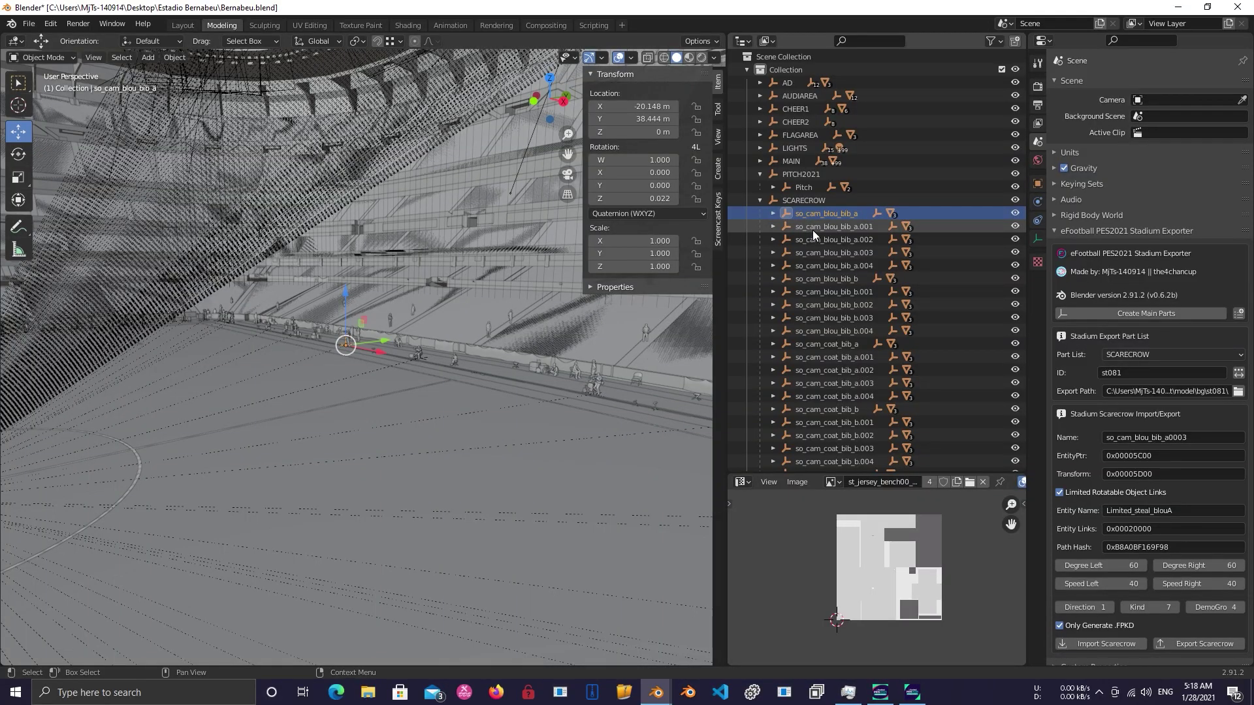
pyautogui.click(812, 228)
pyautogui.click(820, 240)
pyautogui.moveTo(414, 332); pyautogui.dragTo(369, 370, button='middle')
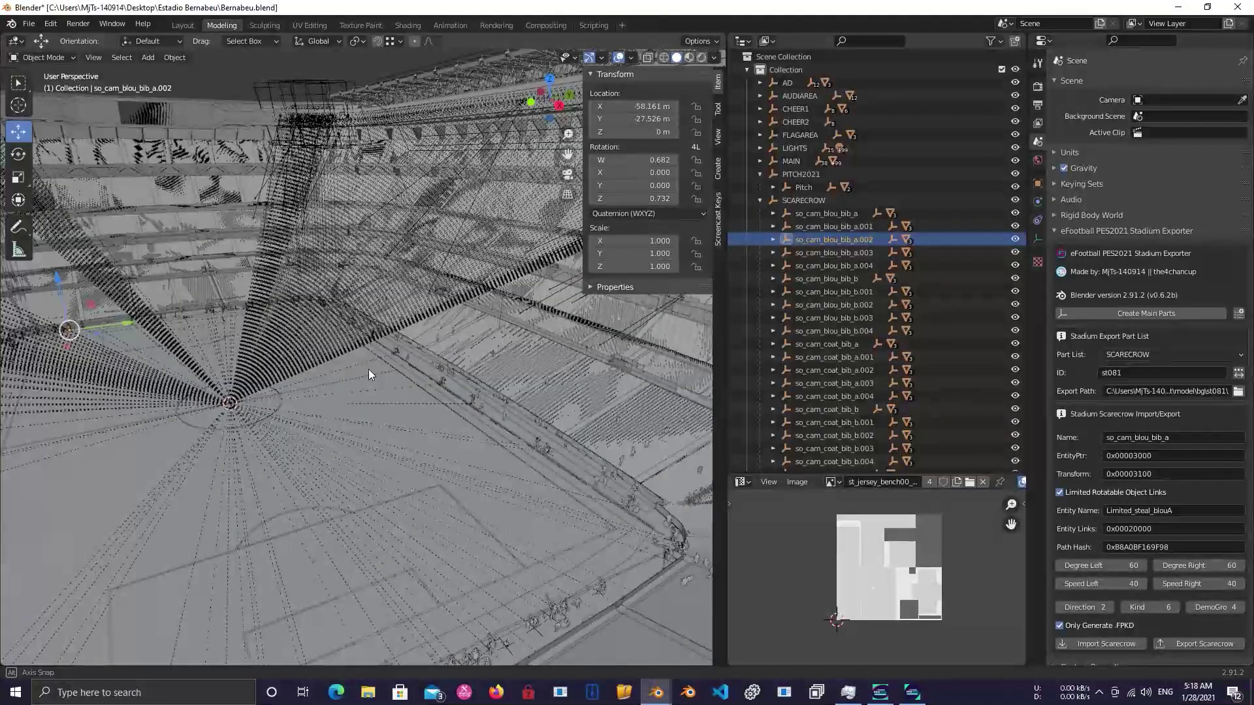
# - Show the stadium in Material Preview shading and select the cameraman standing behind the large TV camera beside the benches
pyautogui.click(689, 58)
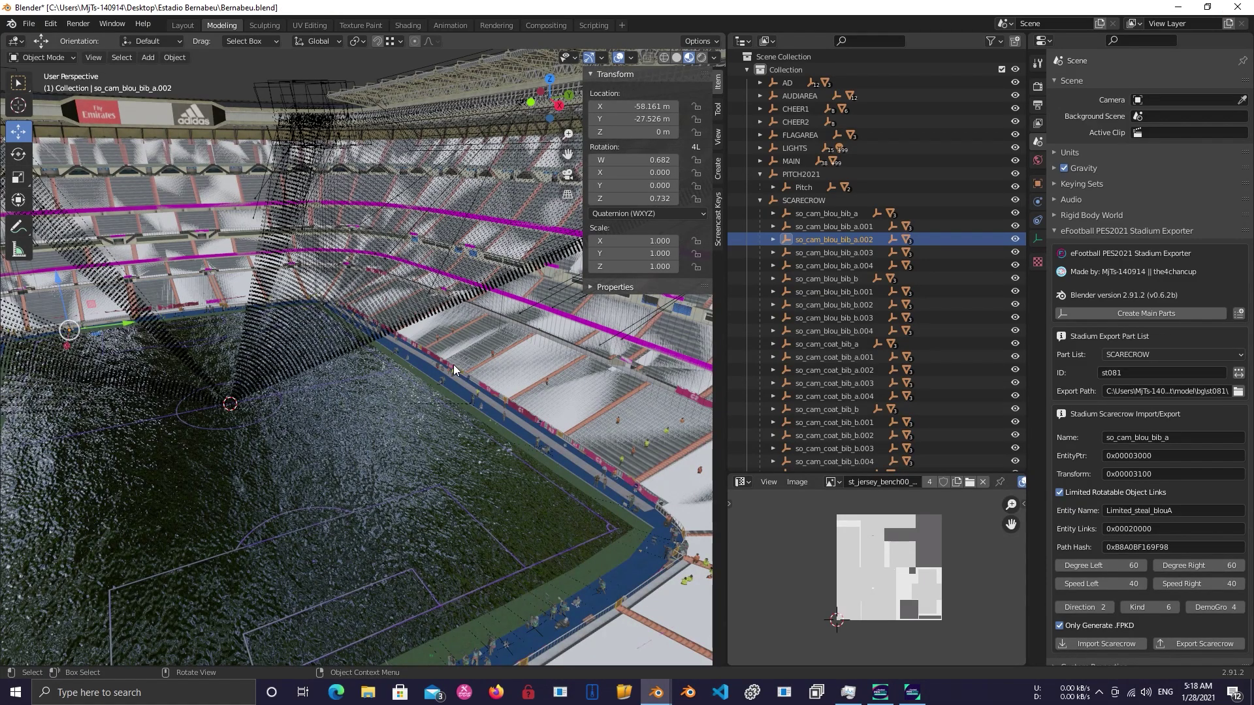
pyautogui.moveTo(454, 365); pyautogui.dragTo(387, 341, button='middle')
pyautogui.moveTo(100, 470); pyautogui.dragTo(270, 464, button='middle')
pyautogui.click(173, 486)
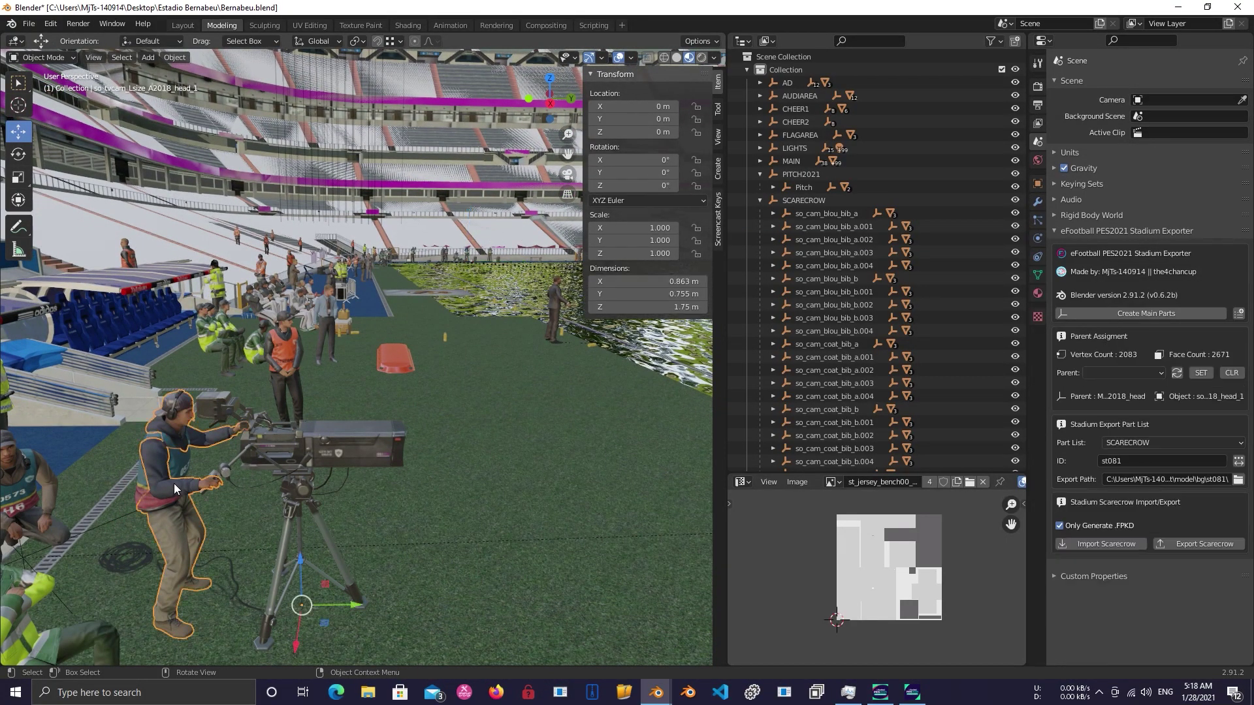
# - Find so_tvcam_Lsize_A2018_base and so_tvcam_Lsize_A2018_head in the SCARECROW group and examine their exporter properties
pyautogui.scroll(-10, 868, 269)
pyautogui.scroll(-15, 887, 268)
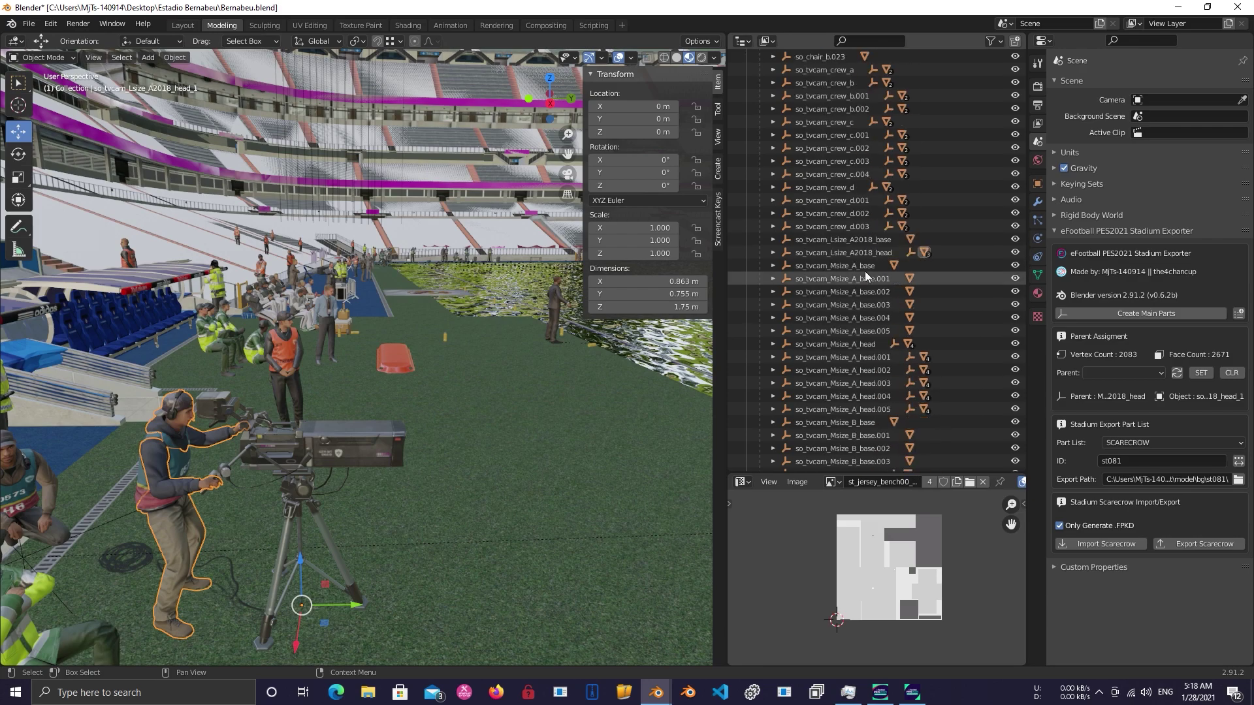
pyautogui.click(821, 239)
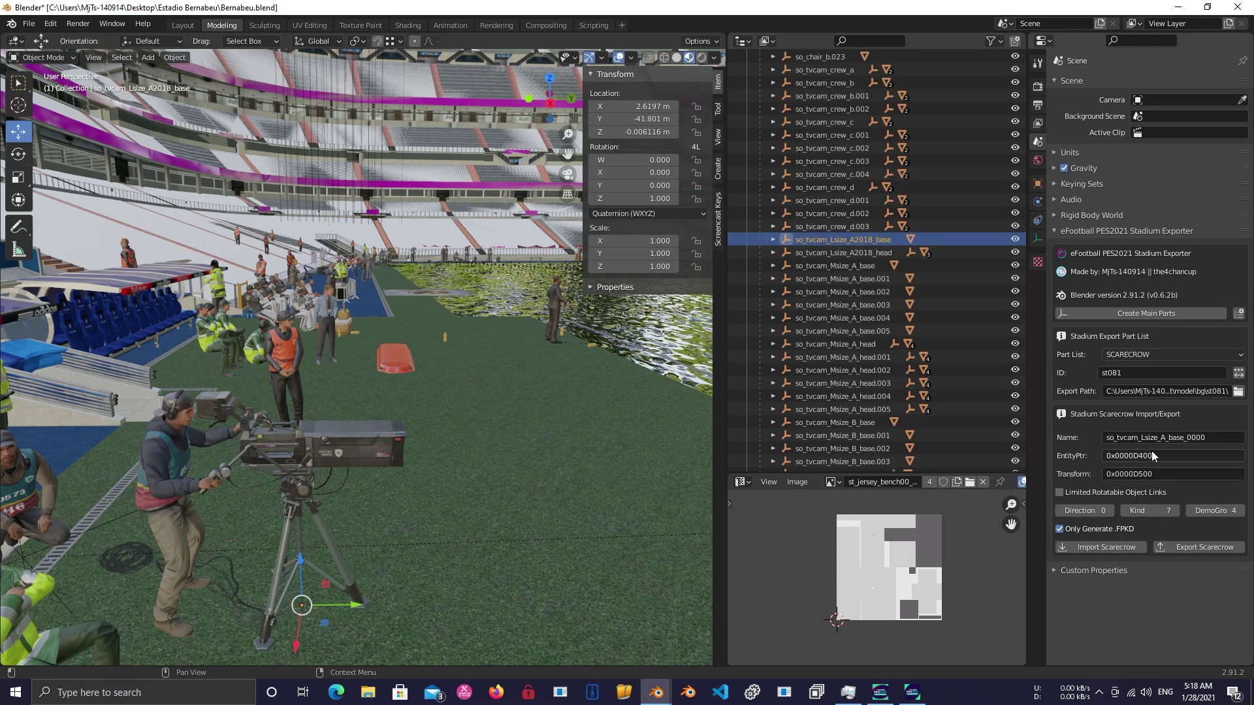
pyautogui.click(833, 253)
pyautogui.scroll(-1, 1175, 457)
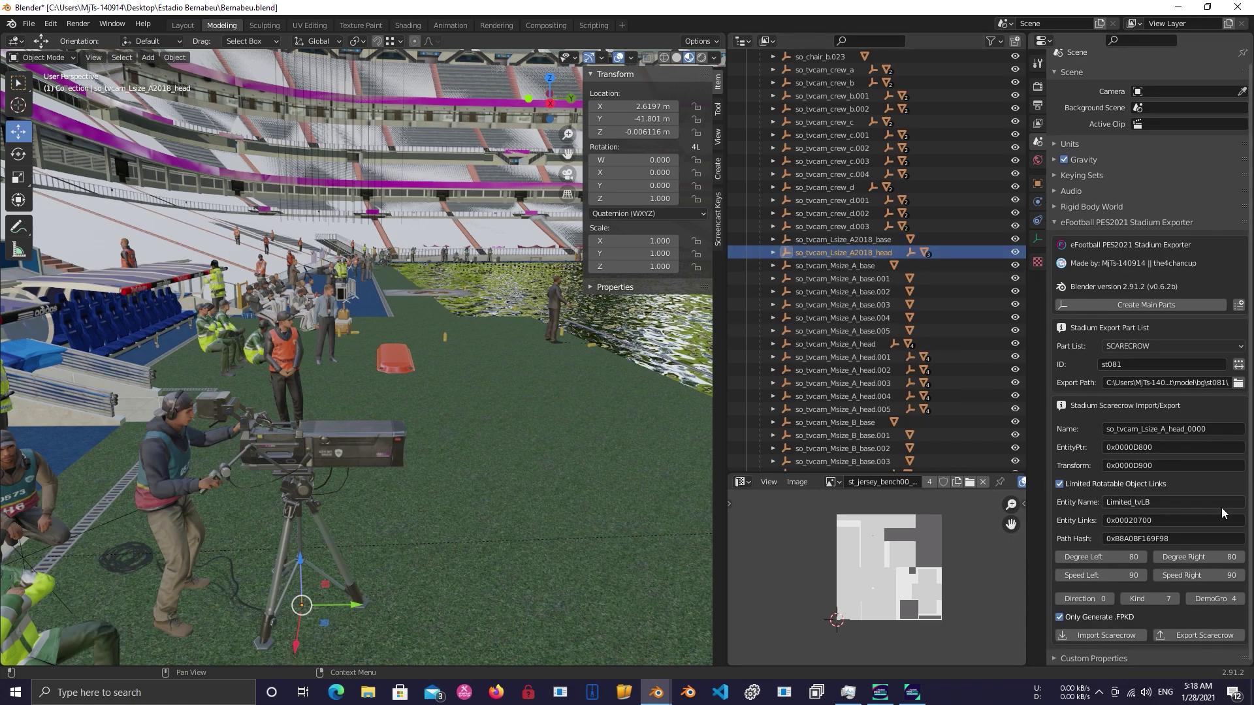
# - Duplicate the so_tvcam_Lsize_A2018_base and so_tvcam_Lsize_A2018_head hierarchies, including all their child meshes, in place
pyautogui.click(771, 254)
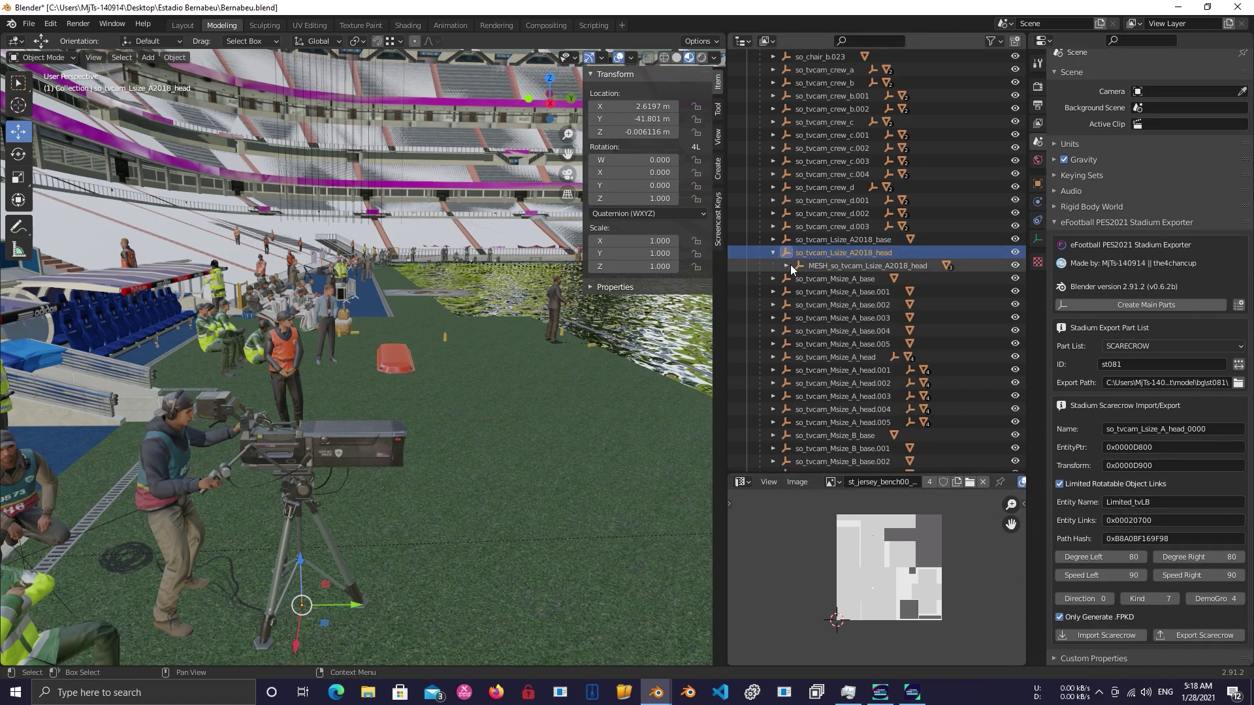
pyautogui.click(787, 265)
pyautogui.click(770, 239)
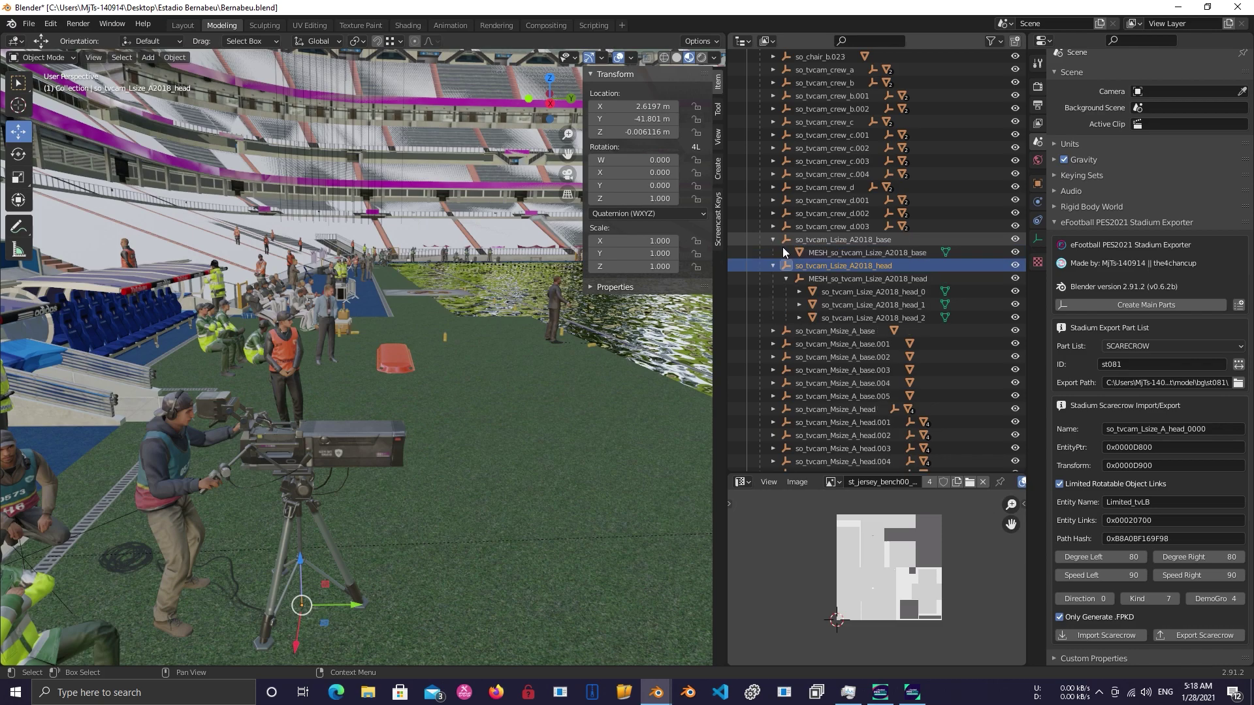
pyautogui.click(786, 252)
pyautogui.click(850, 239)
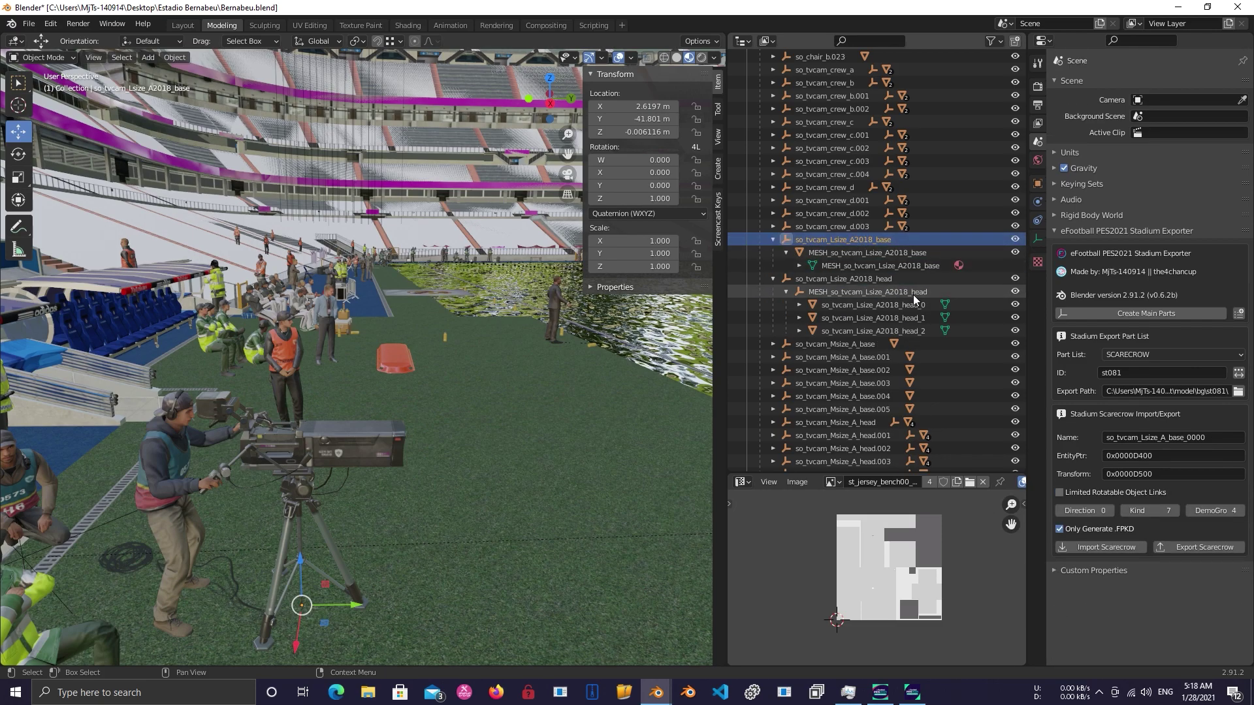
pyautogui.keyDown('shift'); pyautogui.click(860, 331); pyautogui.keyUp('shift')
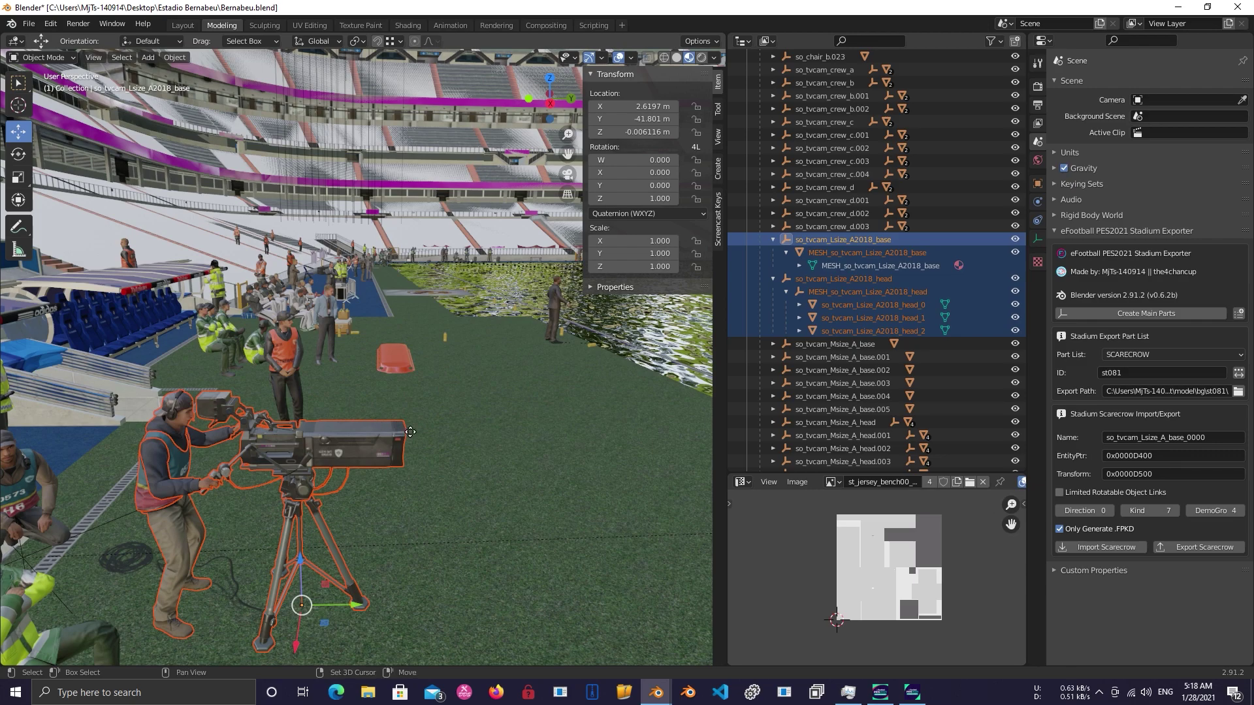
pyautogui.hotkey('shift', 'd')
pyautogui.press('Escape')
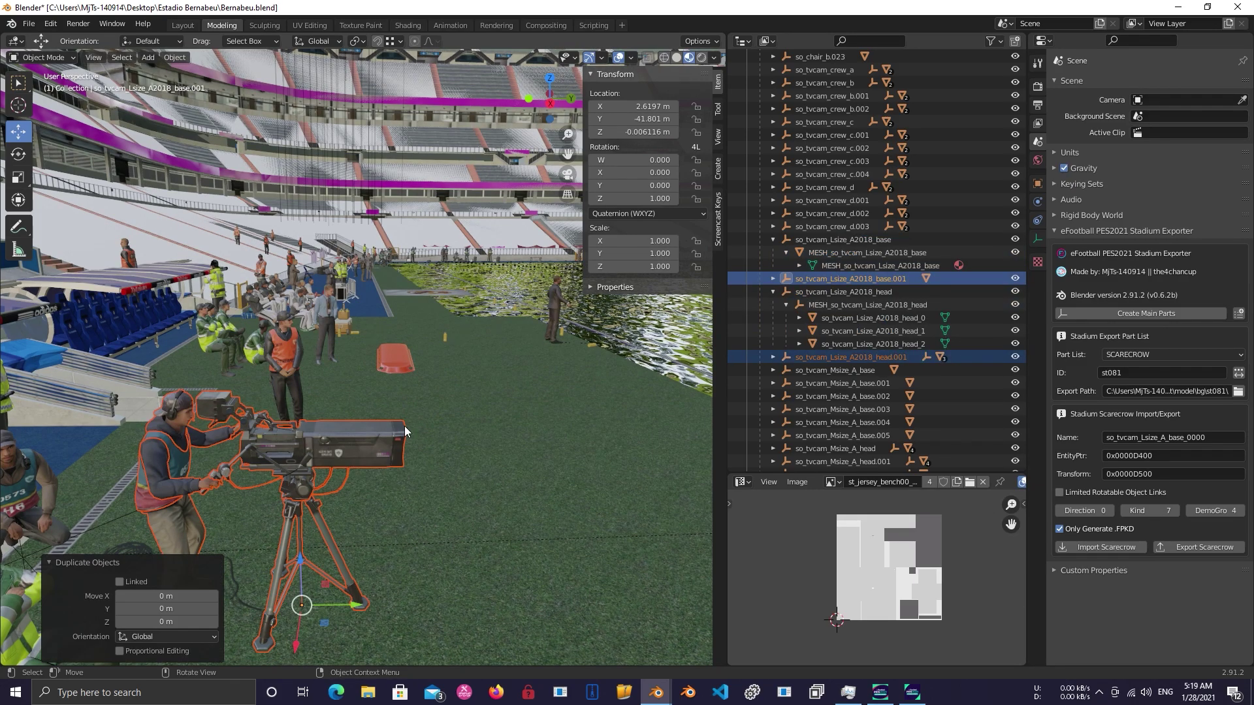
# - In top view, move the duplicated TV camera about -2.4 m in X and 62.6 m in Y, past the pitch centre
pyautogui.press('KP_7')
pyautogui.scroll(-3, 402, 418)
pyautogui.keyDown('shift'); pyautogui.moveTo(523, 401); pyautogui.dragTo(337, 499, button='middle'); pyautogui.keyUp('shift')
pyautogui.press('g')
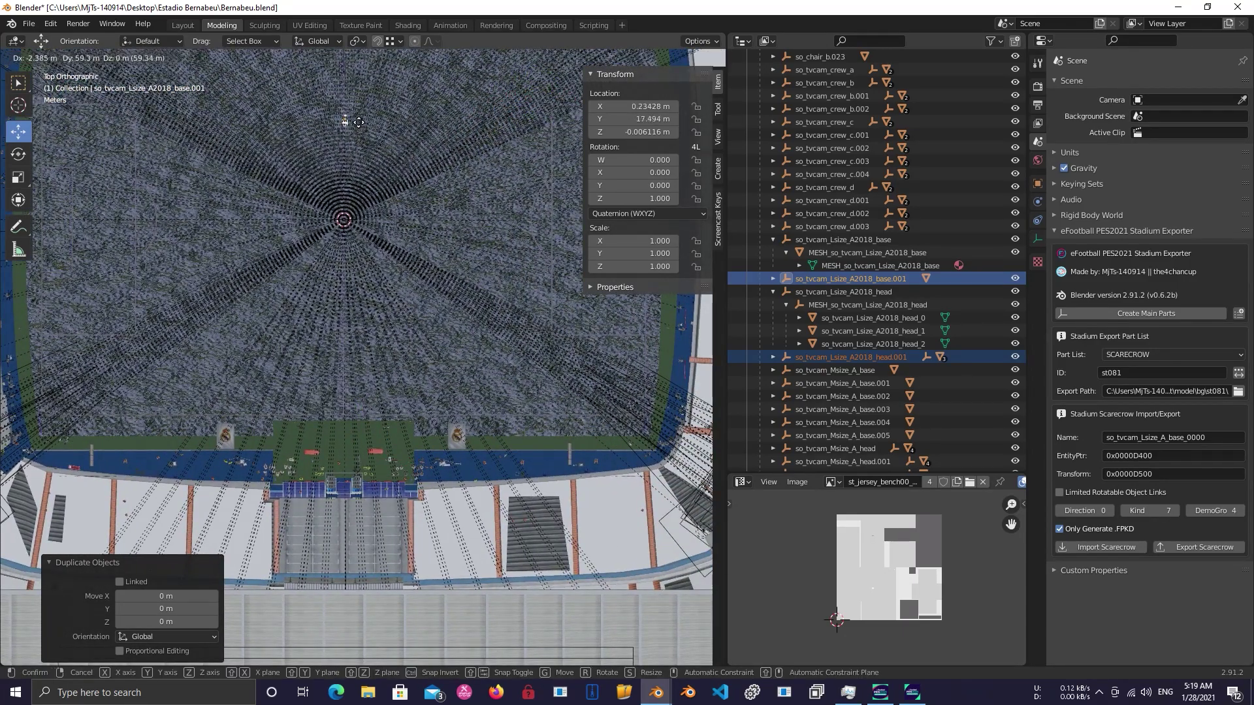
pyautogui.click(353, 111)
# - Move the duplicated TV camera about another 14.6 m in Y and -0.44 m in X, just beyond the far touchline
pyautogui.keyDown('shift'); pyautogui.moveTo(353, 111); pyautogui.dragTo(350, 433, button='middle'); pyautogui.keyUp('shift')
pyautogui.scroll(5, 350, 433)
pyautogui.keyDown('shift'); pyautogui.moveTo(321, 481); pyautogui.dragTo(382, 397, button='middle'); pyautogui.keyUp('shift')
pyautogui.scroll(2, 397, 380)
pyautogui.scroll(1, 399, 378)
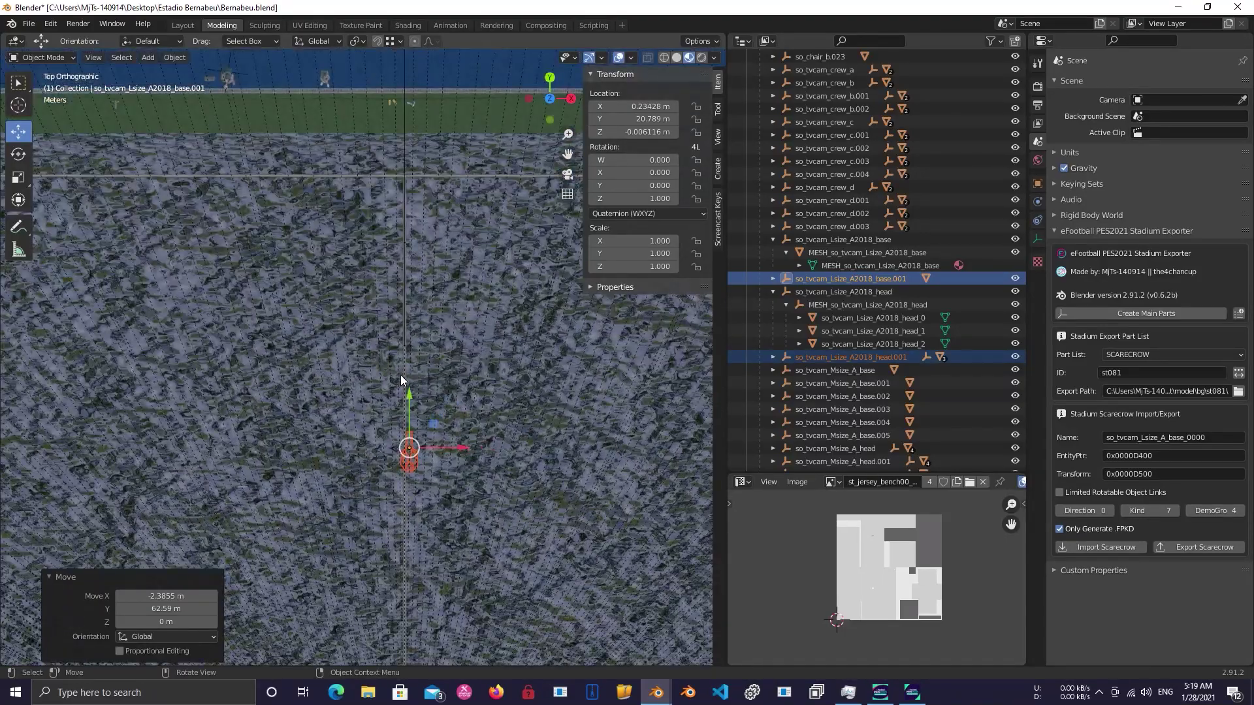
pyautogui.press('g')
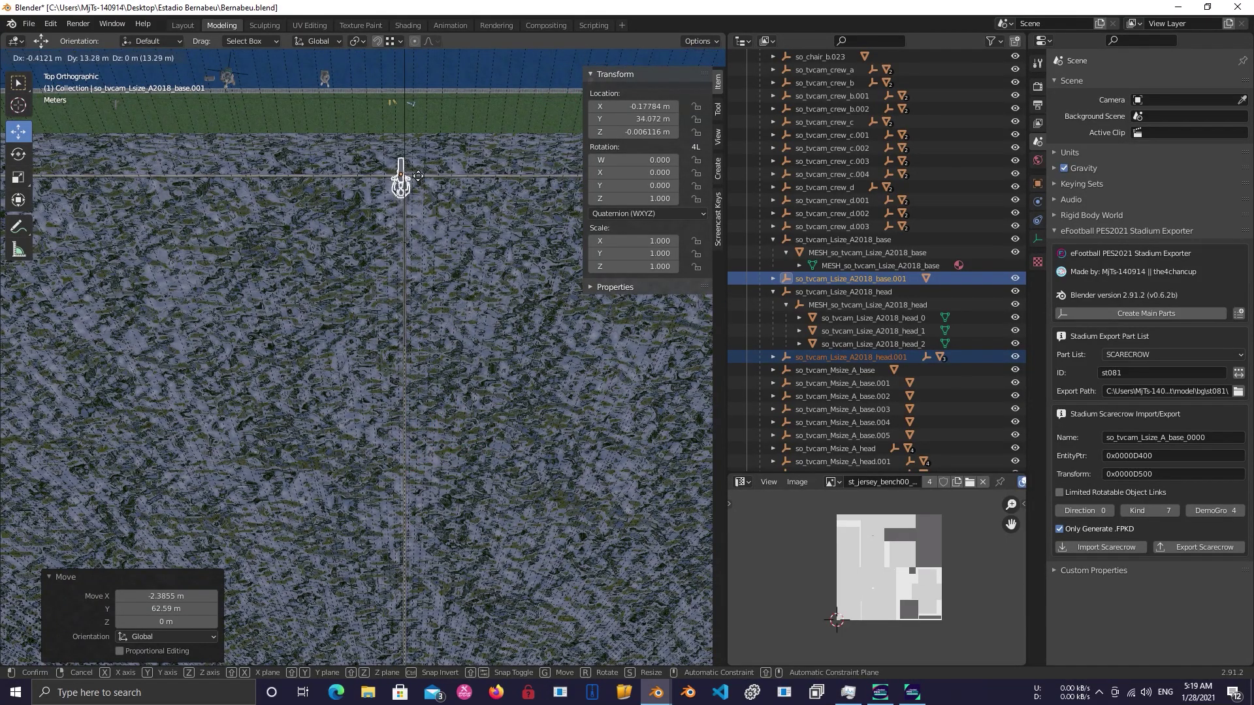
pyautogui.click(416, 124)
# - Rotate the duplicated TV camera 180° and shift it back towards the touchline, to about X -0.17 m, Y 34.63 m
pyautogui.keyDown('shift'); pyautogui.moveTo(428, 198); pyautogui.dragTo(398, 405, button='middle'); pyautogui.keyUp('shift')
pyautogui.scroll(4, 398, 413)
pyautogui.scroll(2, 398, 379)
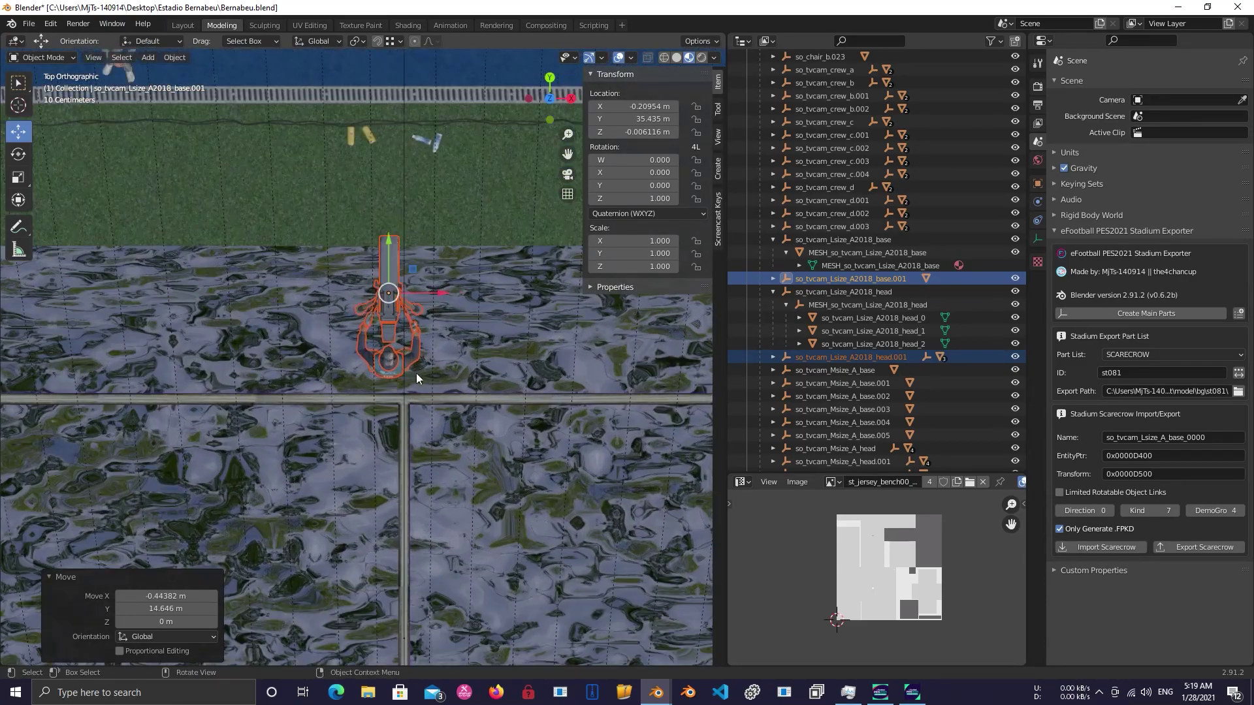
pyautogui.press('r')
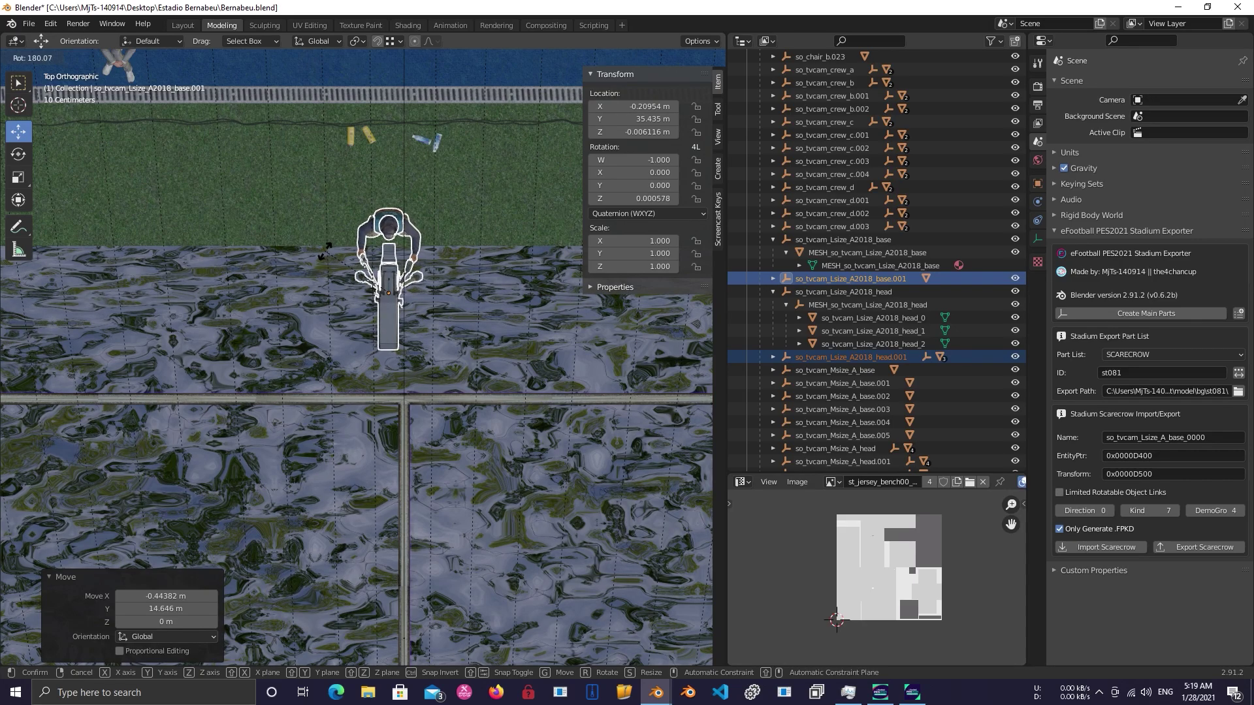
pyautogui.click(325, 255)
pyautogui.press('g')
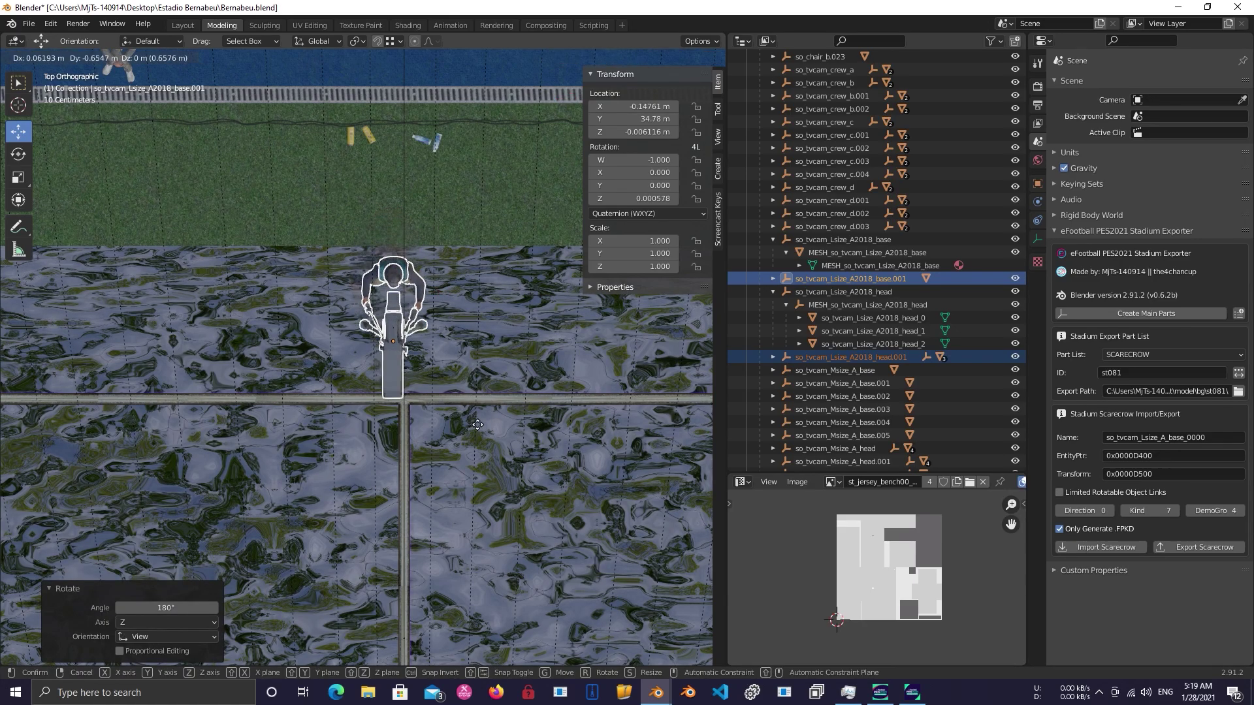
pyautogui.click(496, 415)
pyautogui.moveTo(496, 416); pyautogui.dragTo(339, 298, button='middle')
pyautogui.scroll(6, 362, 338)
pyautogui.scroll(4, 433, 287)
# - Set the duplicated base's scarecrow Name to so_tvcam_Lsize_A_base_0001 and its EntityPtr to 0x0000D401
pyautogui.click(841, 284)
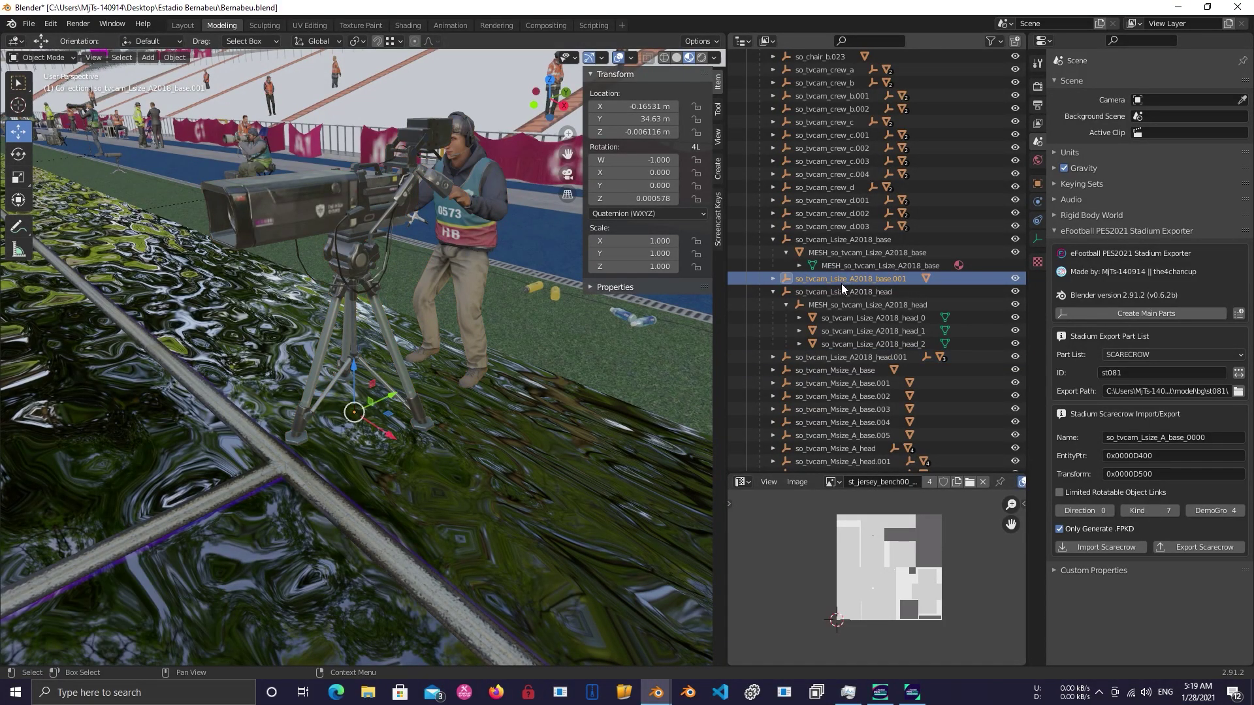
pyautogui.click(1204, 437)
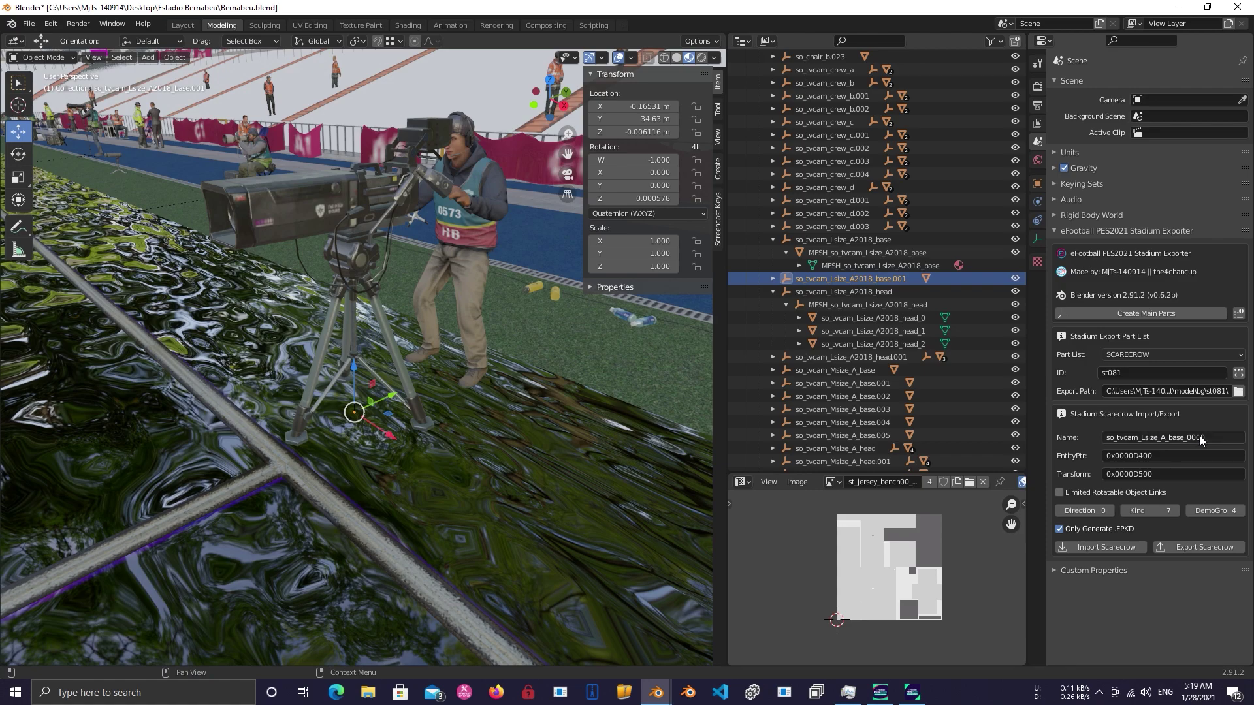
pyautogui.press('BackSpace')
pyautogui.write('1')
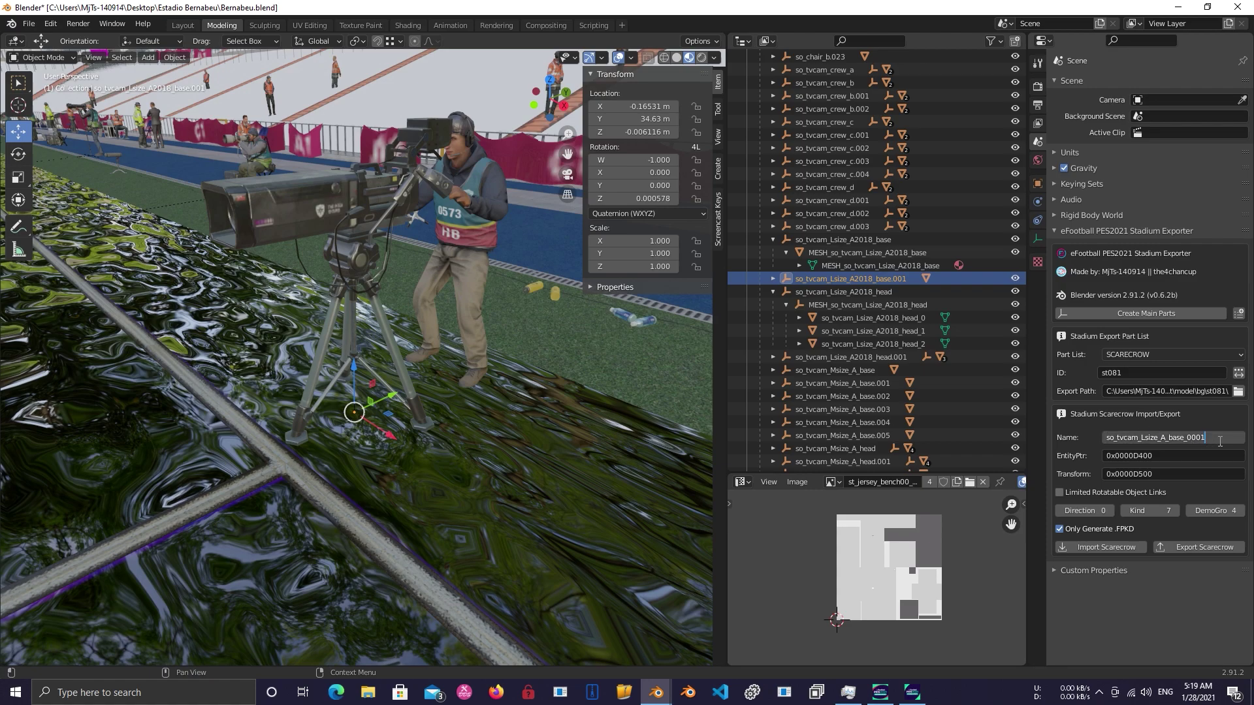
pyautogui.press('Return')
pyautogui.click(1187, 457)
pyautogui.press('End')
pyautogui.press('BackSpace')
pyautogui.write('1')
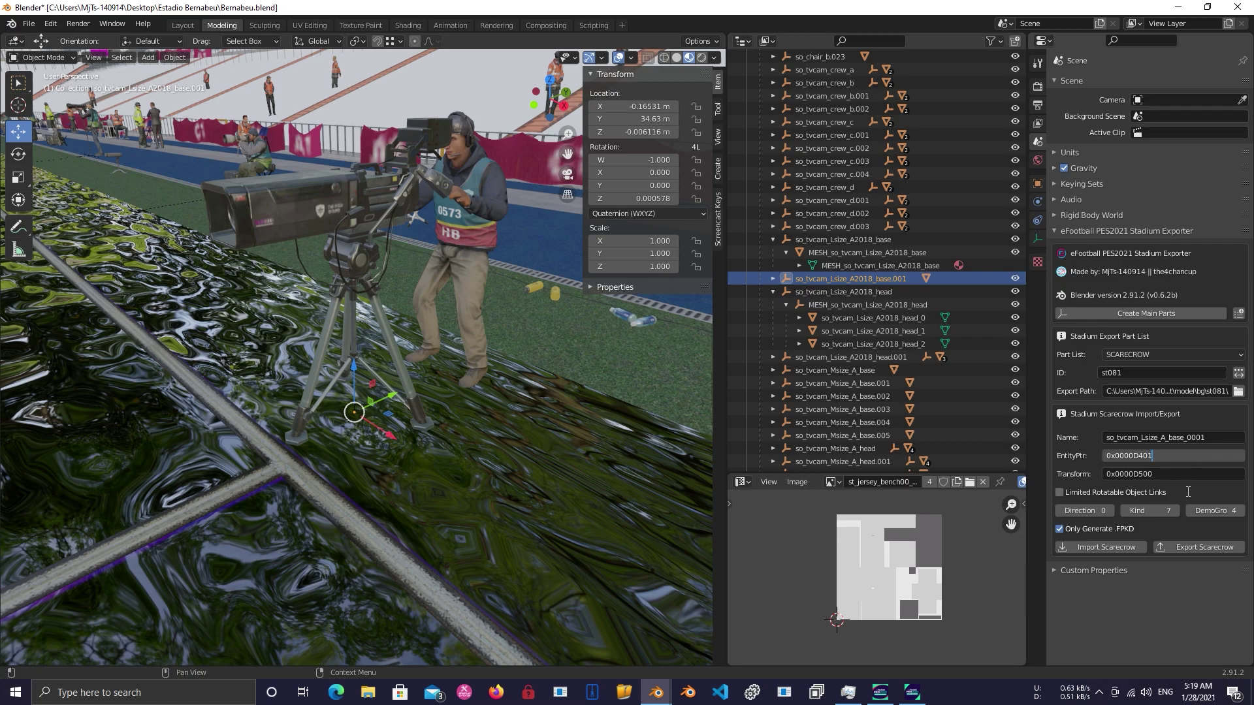
pyautogui.press('Return')
# - Set the duplicated base's Transform to 0x0000D501 and its Direction to 1
pyautogui.click(1206, 480)
pyautogui.press('BackSpace')
pyautogui.write('1')
pyautogui.press('Return')
pyautogui.click(1086, 515)
pyautogui.write('1')
pyautogui.press('Return')
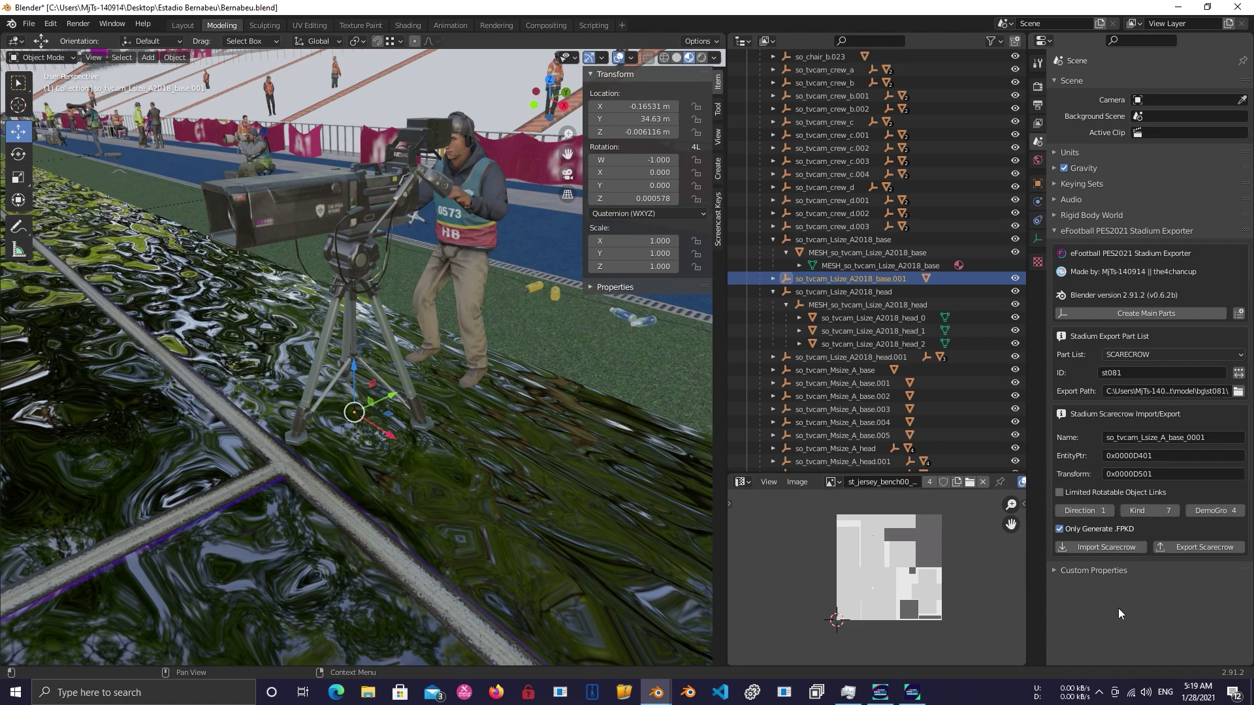
# - Set the scarecrow Name of so_tvcam_Lsize_A2018_head.001 to so_tvcam_Lsize_A_head_0001 and its EntityPtr to 0x0000D801
pyautogui.click(773, 294)
pyautogui.click(816, 303)
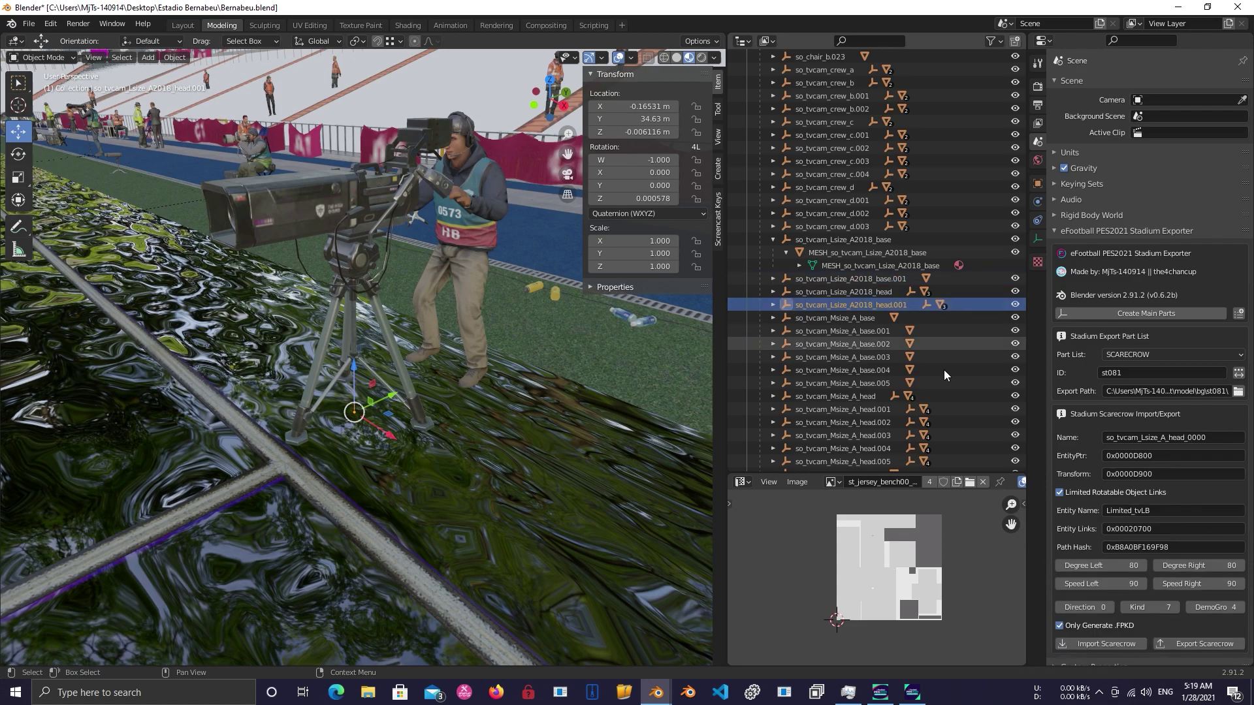
pyautogui.click(1232, 437)
pyautogui.click(1232, 437)
pyautogui.press('BackSpace')
pyautogui.write('1')
pyautogui.press('Return')
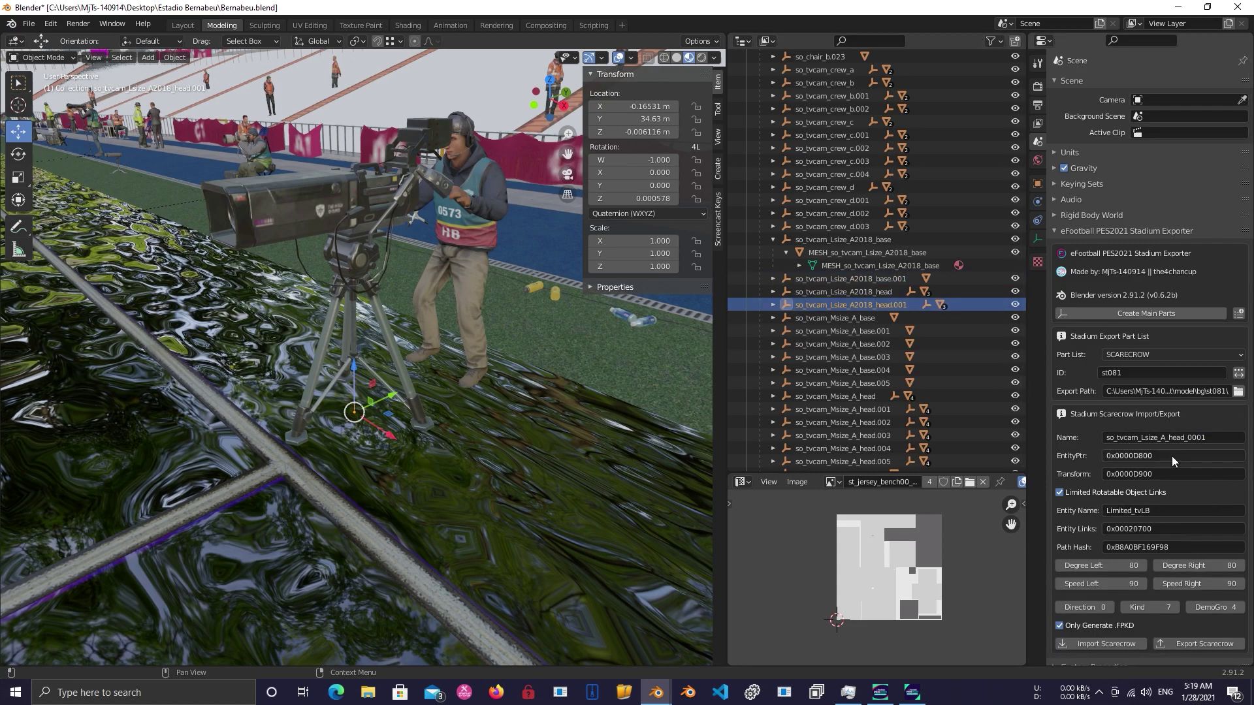
pyautogui.doubleClick(1176, 456)
pyautogui.press('BackSpace')
pyautogui.write('1')
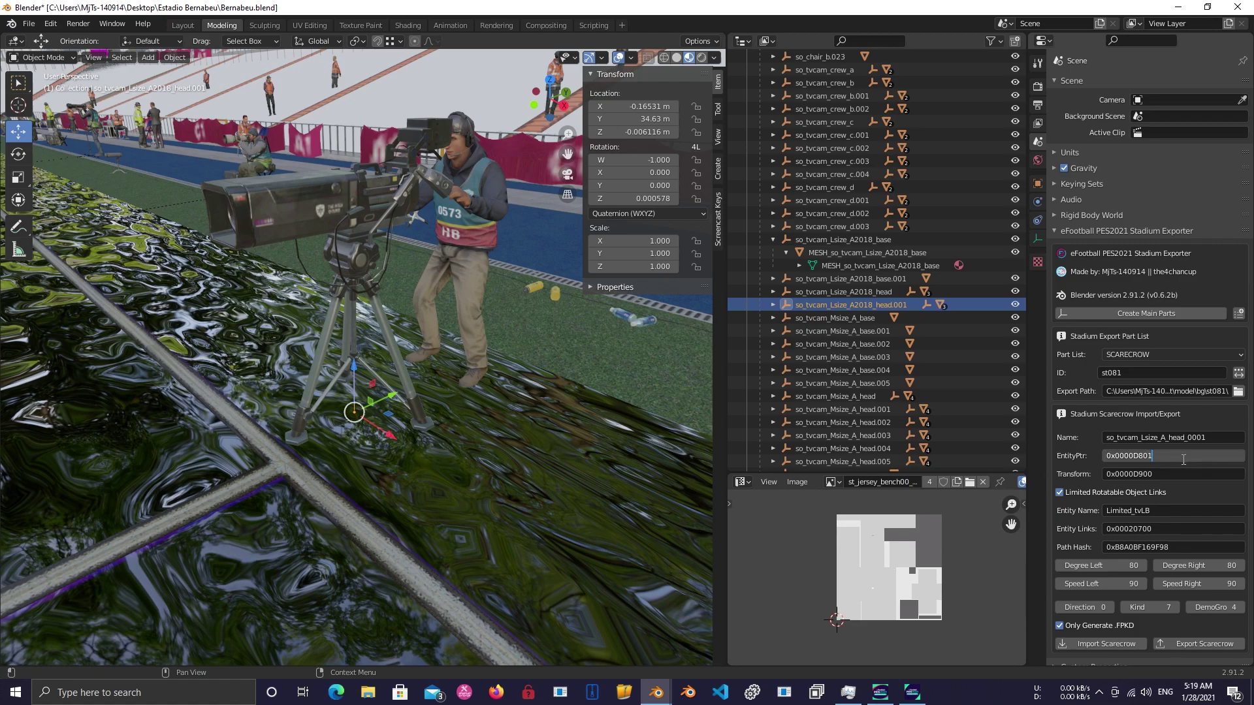
pyautogui.press('Return')
# - Set the duplicated head's Transform to 0x0000D901 and its Direction to 1
pyautogui.doubleClick(1179, 479)
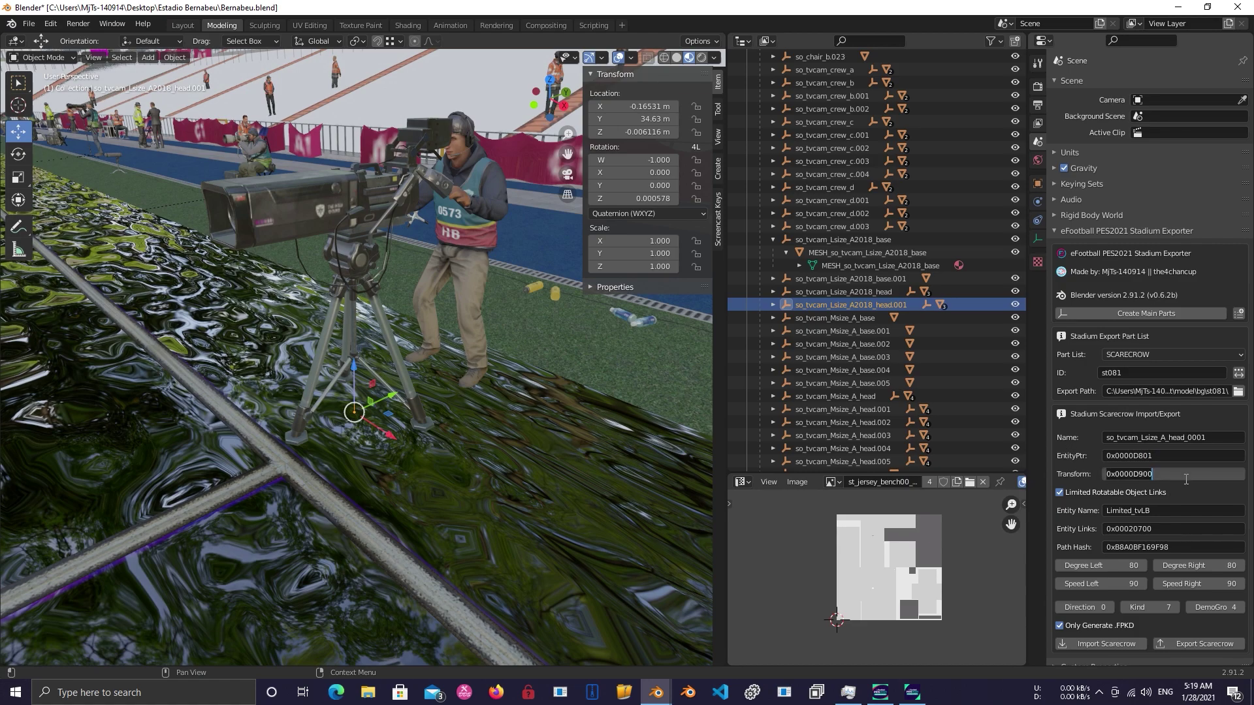
pyautogui.press('BackSpace')
pyautogui.write('1')
pyautogui.press('Return')
pyautogui.click(1101, 607)
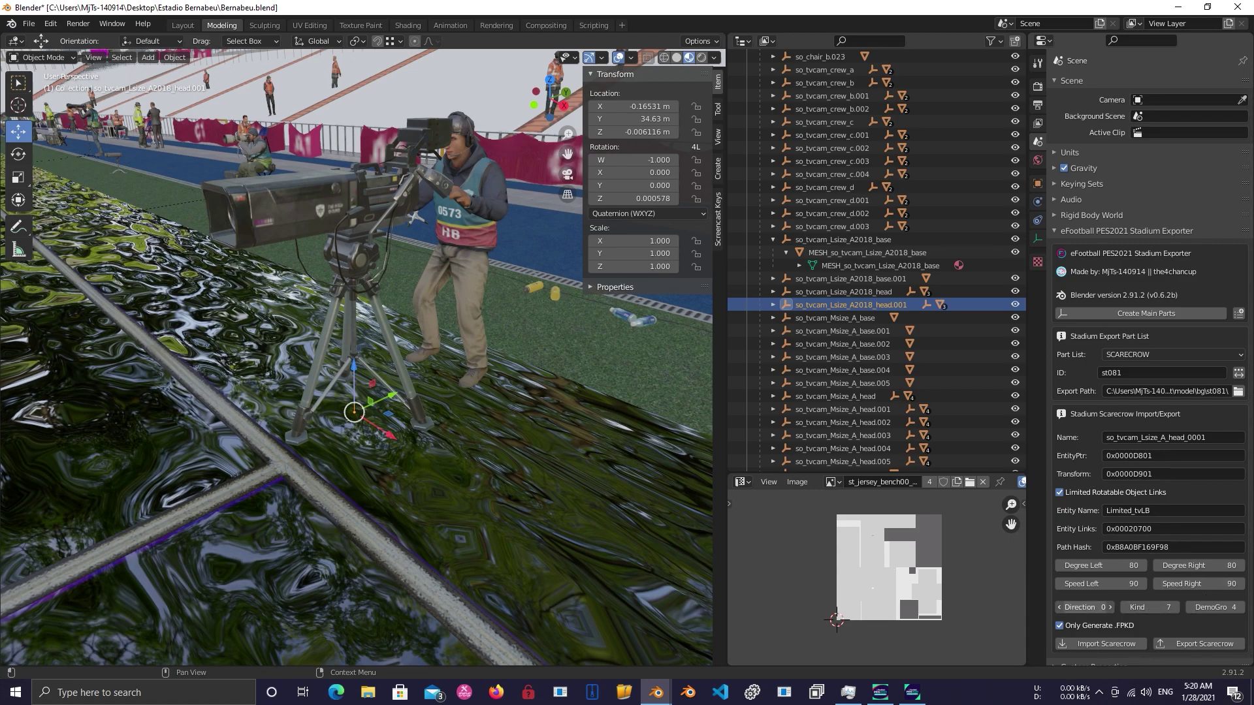
pyautogui.press('Return')
# - Export the scarecrow for stadium st081 and check the export in the system console
pyautogui.scroll(-1, 1145, 467)
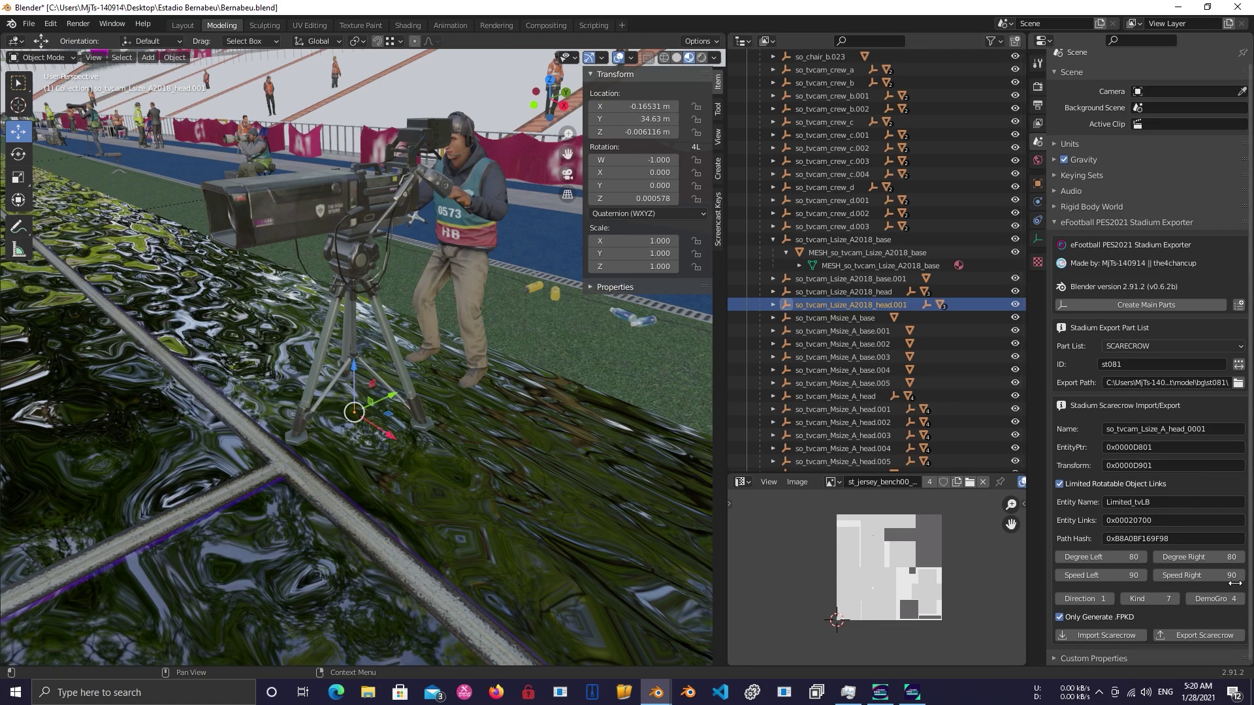
pyautogui.click(1227, 636)
pyautogui.moveTo(656, 692)
pyautogui.click(709, 633)
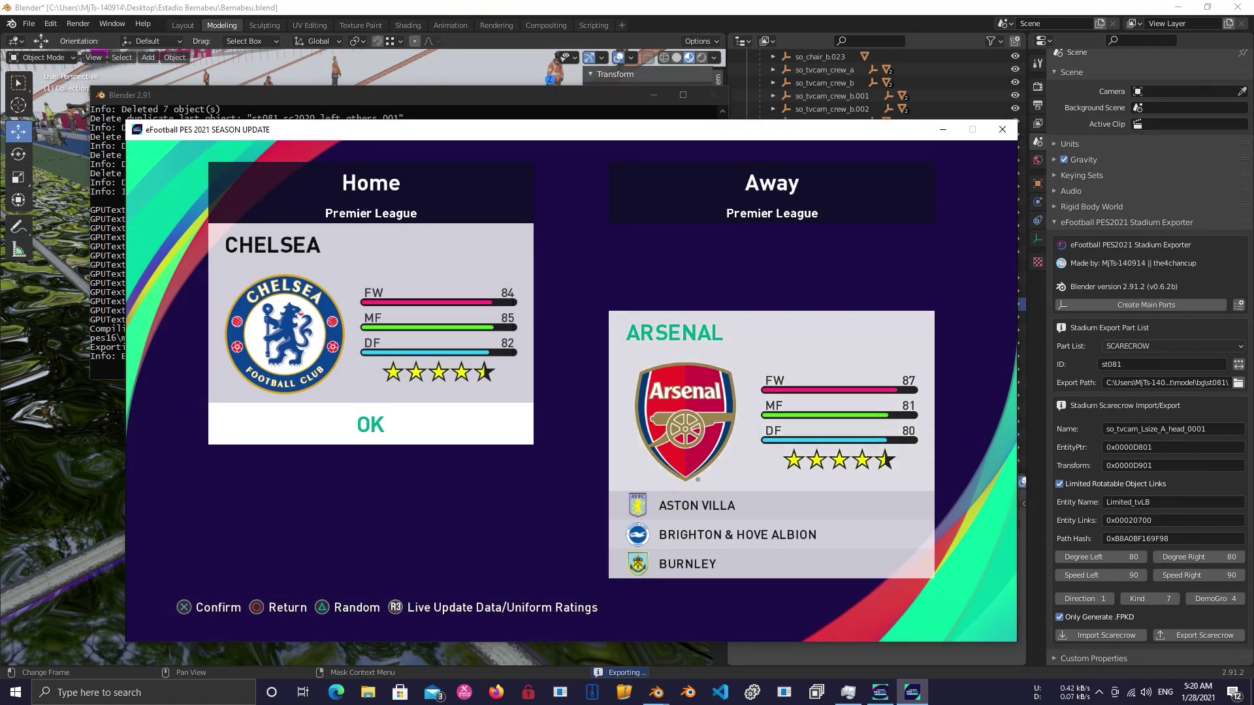
# - Test the stadium in a Chelsea versus Arsenal match in PES 2021, and return to team selection from the paused match
pyautogui.press('Return')
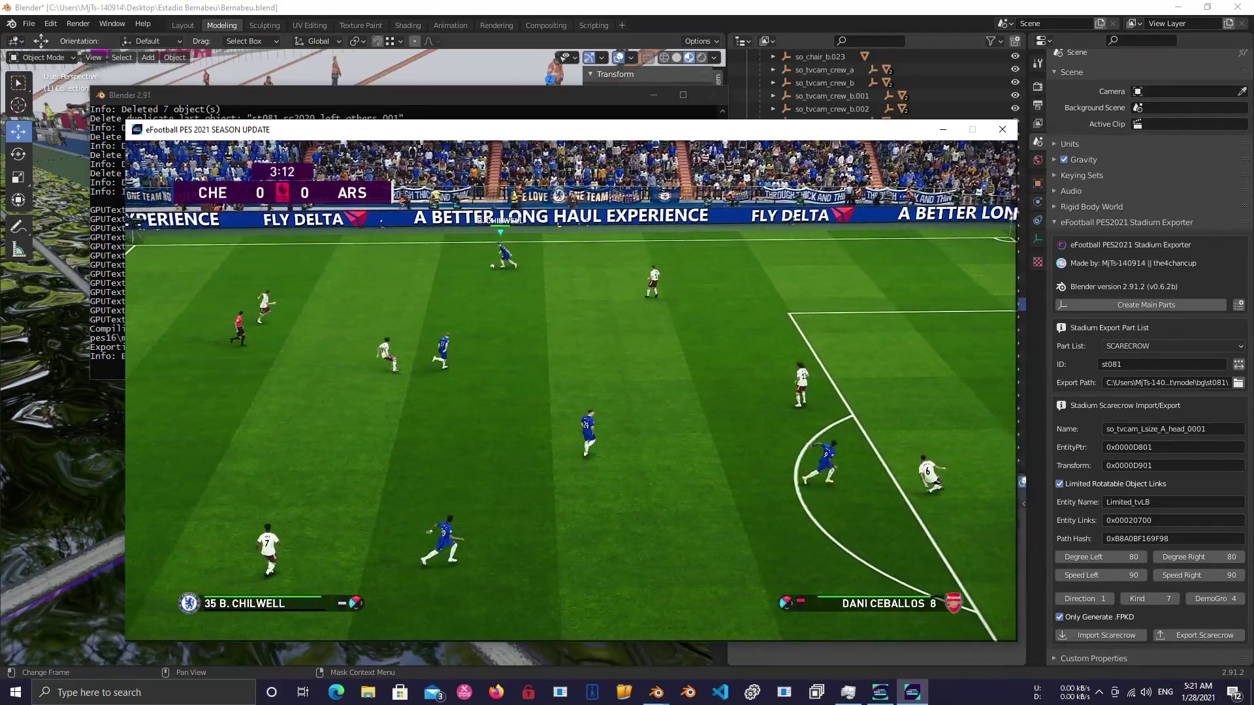
pyautogui.press('Escape')
pyautogui.press('Right')
pyautogui.press('Right')
pyautogui.press('Right')
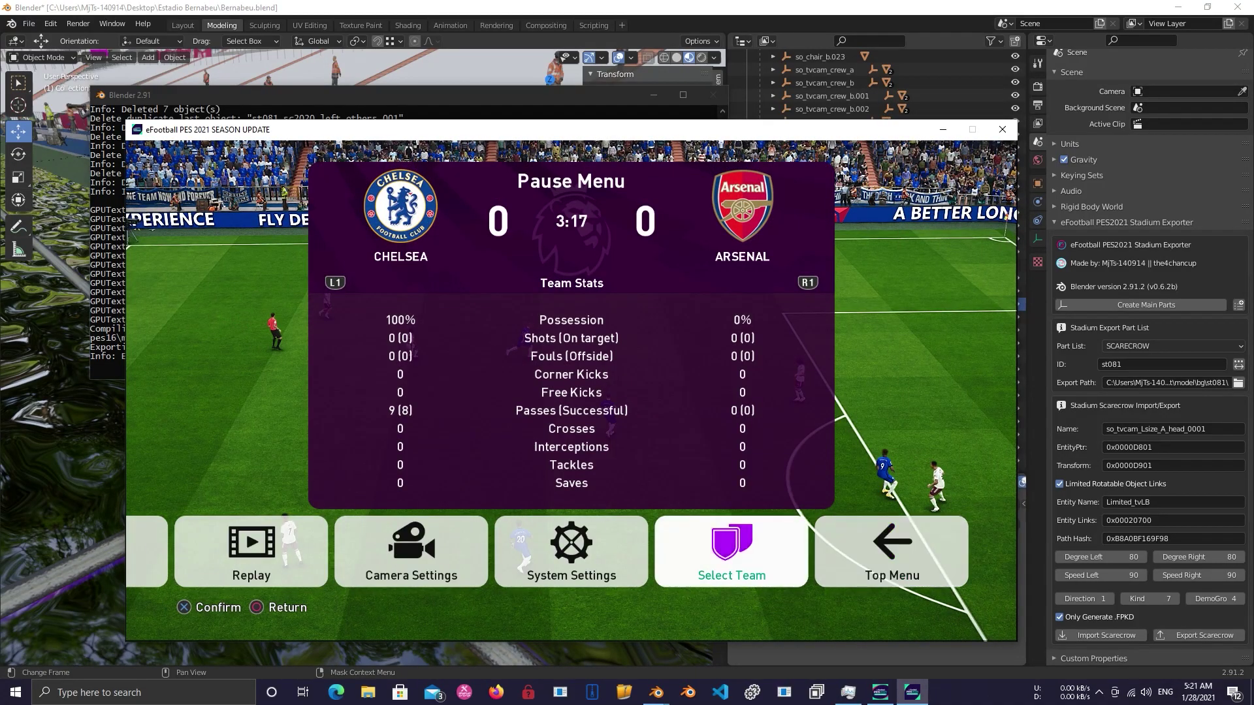
pyautogui.press('Return')
pyautogui.press('Right')
pyautogui.press('Return')
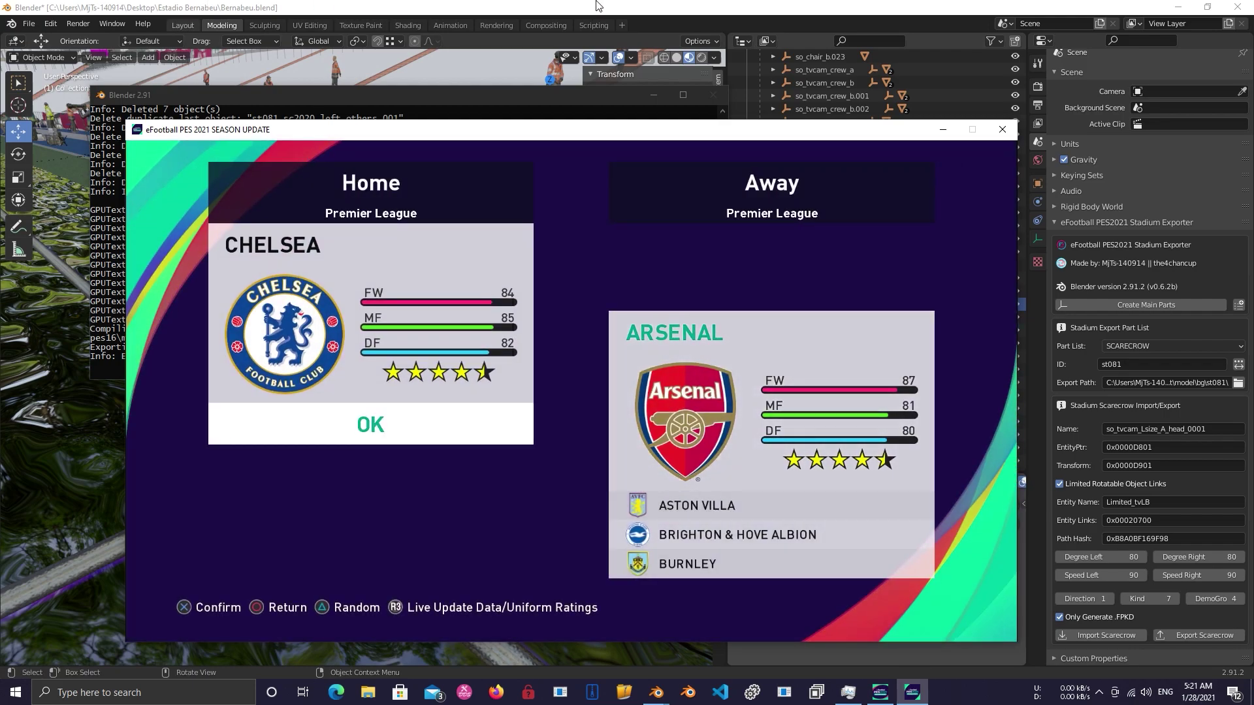
# - Switch to Blender and select so_tvcam_Lsize_A2018_head.001 together with all its child meshes
pyautogui.hotkey('alt', 'Tab')
pyautogui.moveTo(413, 310); pyautogui.dragTo(487, 311, button='middle')
pyautogui.scroll(2, 417, 343)
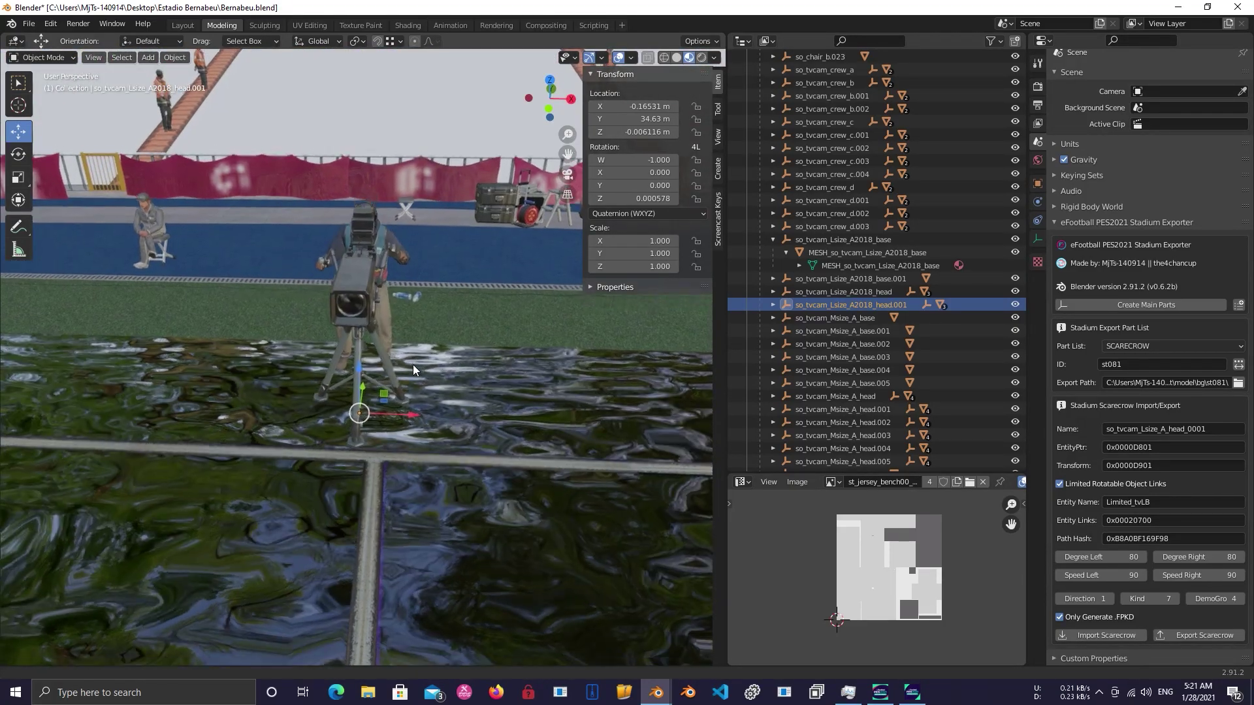
pyautogui.click(773, 239)
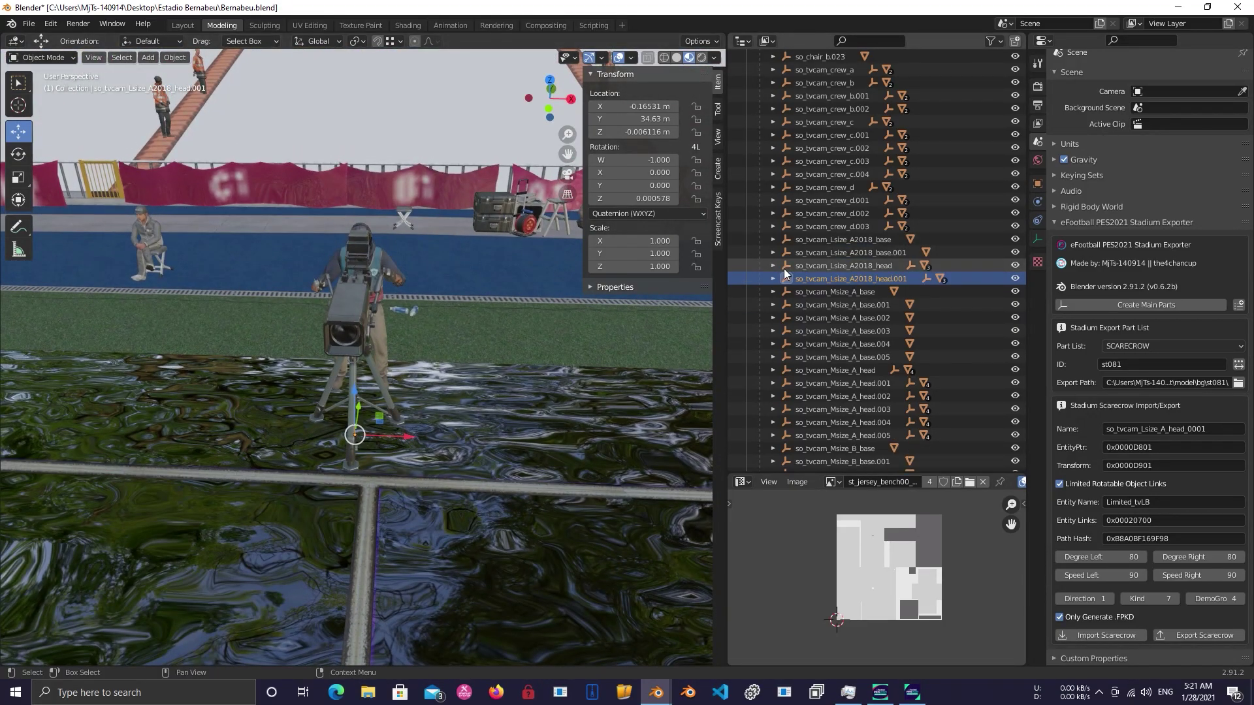
pyautogui.click(769, 279)
pyautogui.click(786, 292)
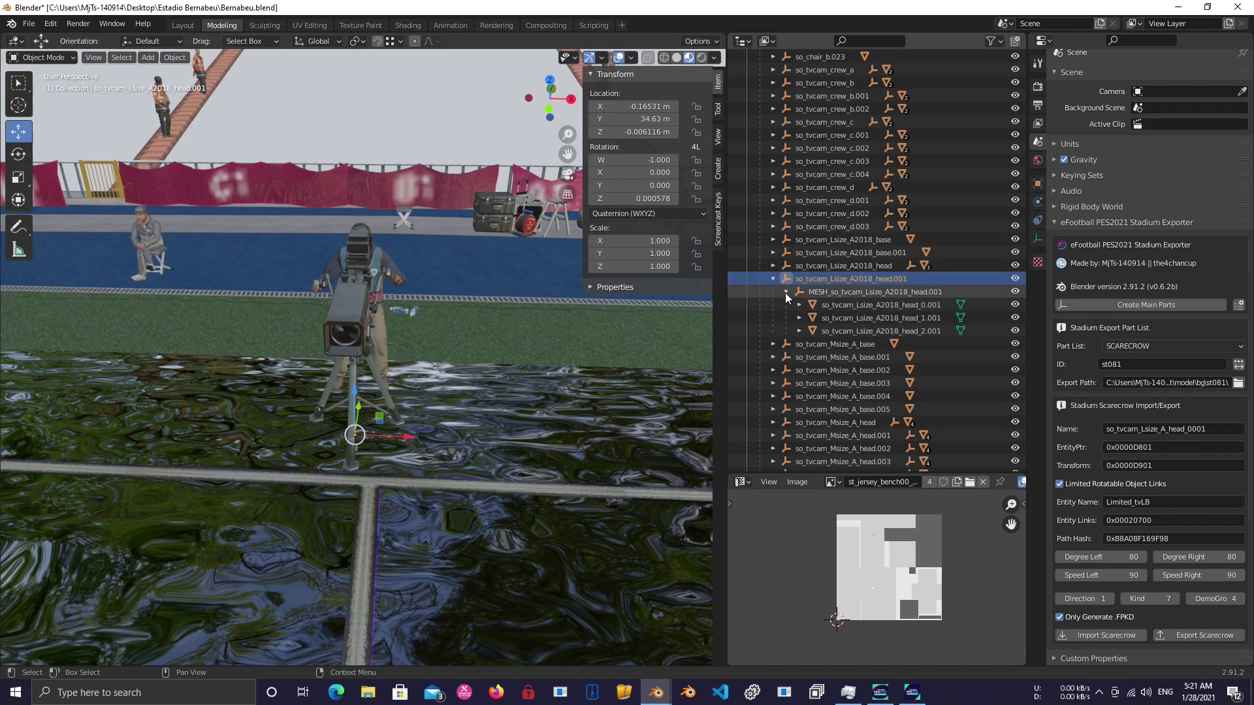
pyautogui.click(861, 331)
pyautogui.keyDown('shift'); pyautogui.click(840, 280); pyautogui.keyUp('shift')
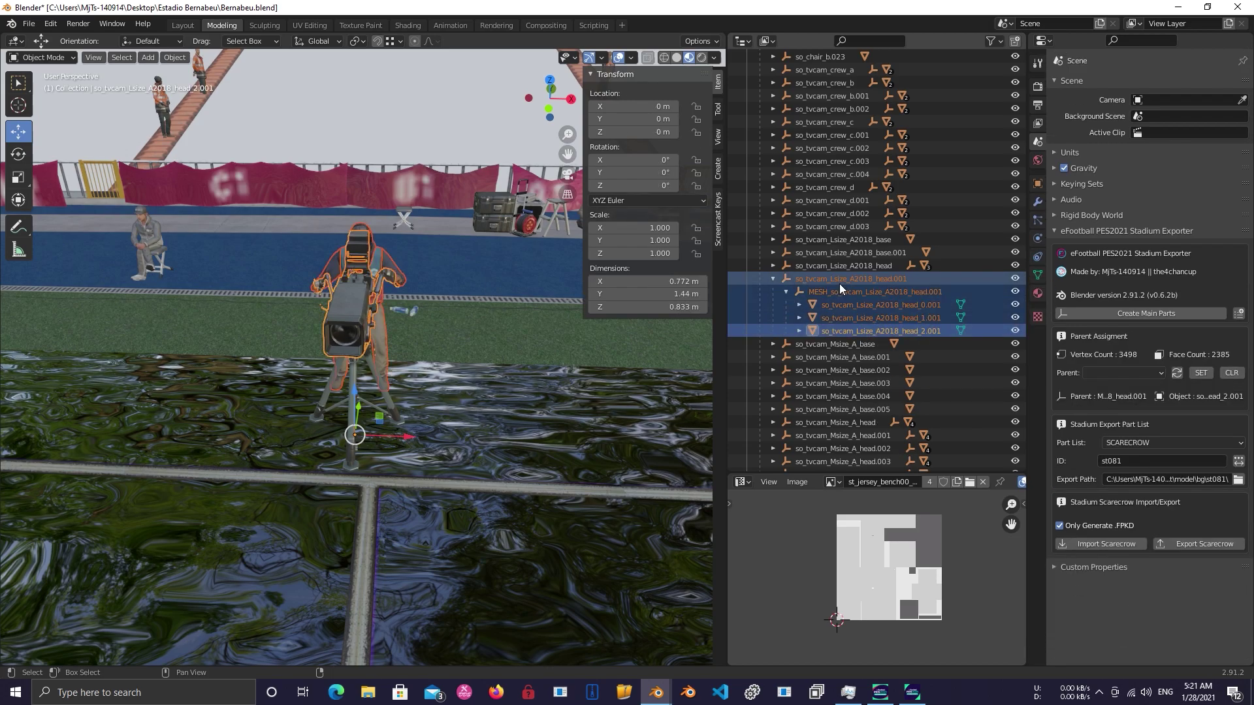
pyautogui.moveTo(452, 358)
pyautogui.mouseDown(button='middle')
pyautogui.moveTo(428, 360)
pyautogui.moveTo(454, 355)
pyautogui.mouseUp(button='middle')
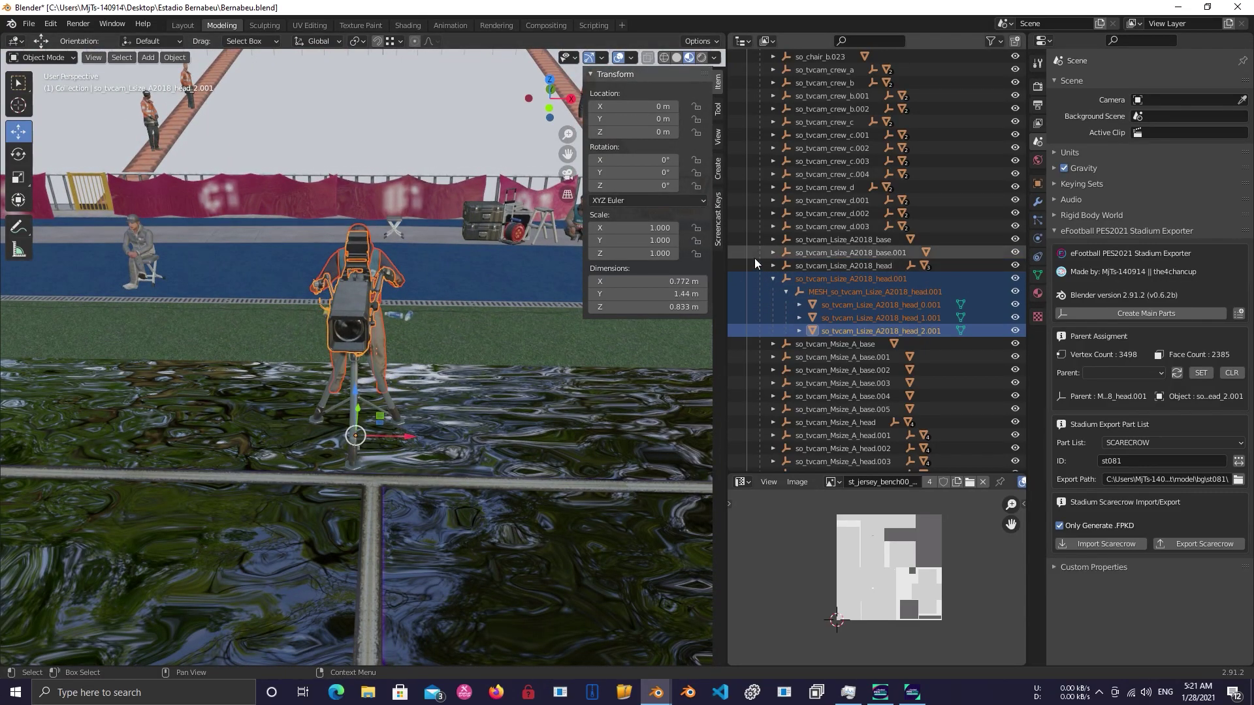
# - Add so_tvcam_Lsize_A2018_base.001 and its mesh to the selection and duplicate the complete TV camera in place
pyautogui.click(774, 253)
pyautogui.click(782, 265)
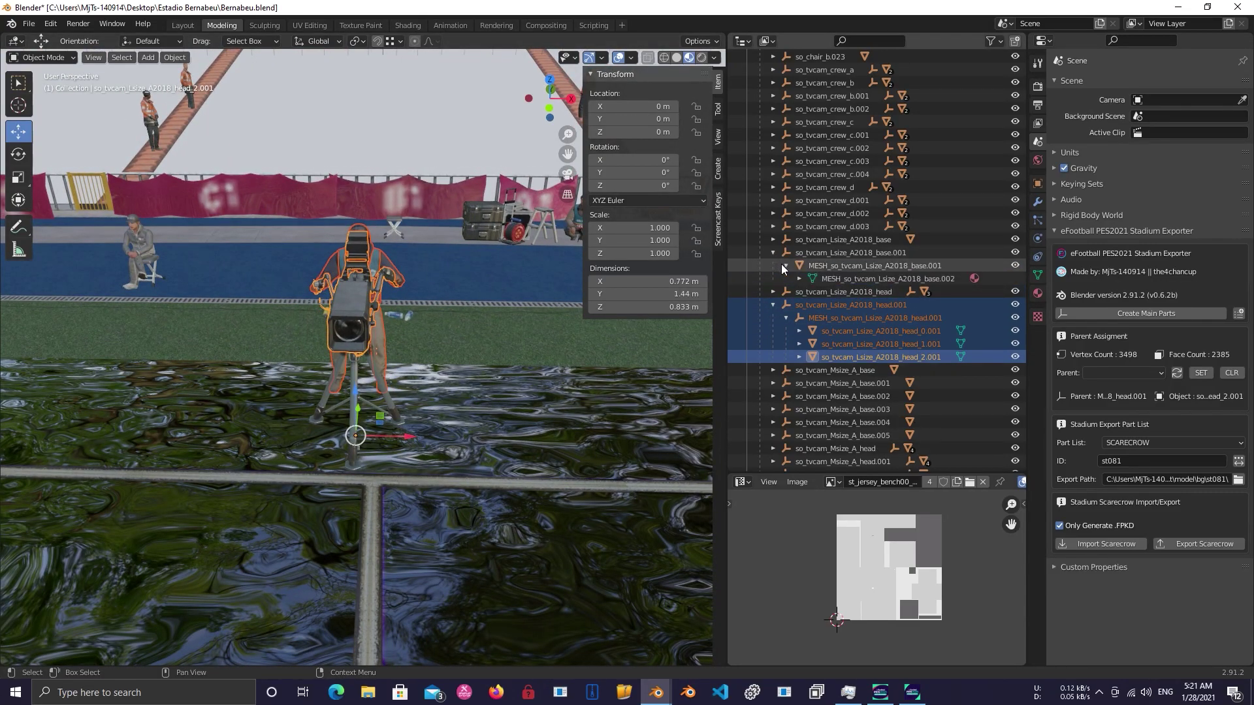
pyautogui.keyDown('ctrl'); pyautogui.click(847, 275); pyautogui.keyUp('ctrl')
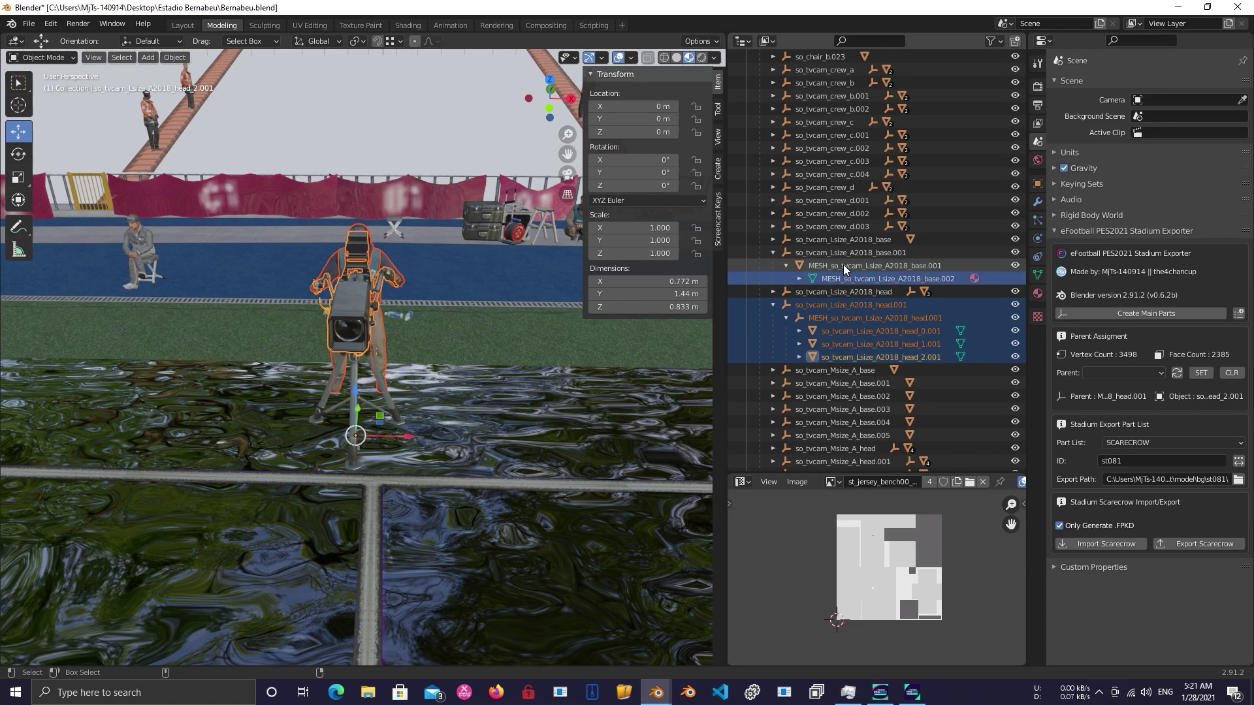
pyautogui.keyDown('ctrl'); pyautogui.click(818, 253); pyautogui.keyUp('ctrl')
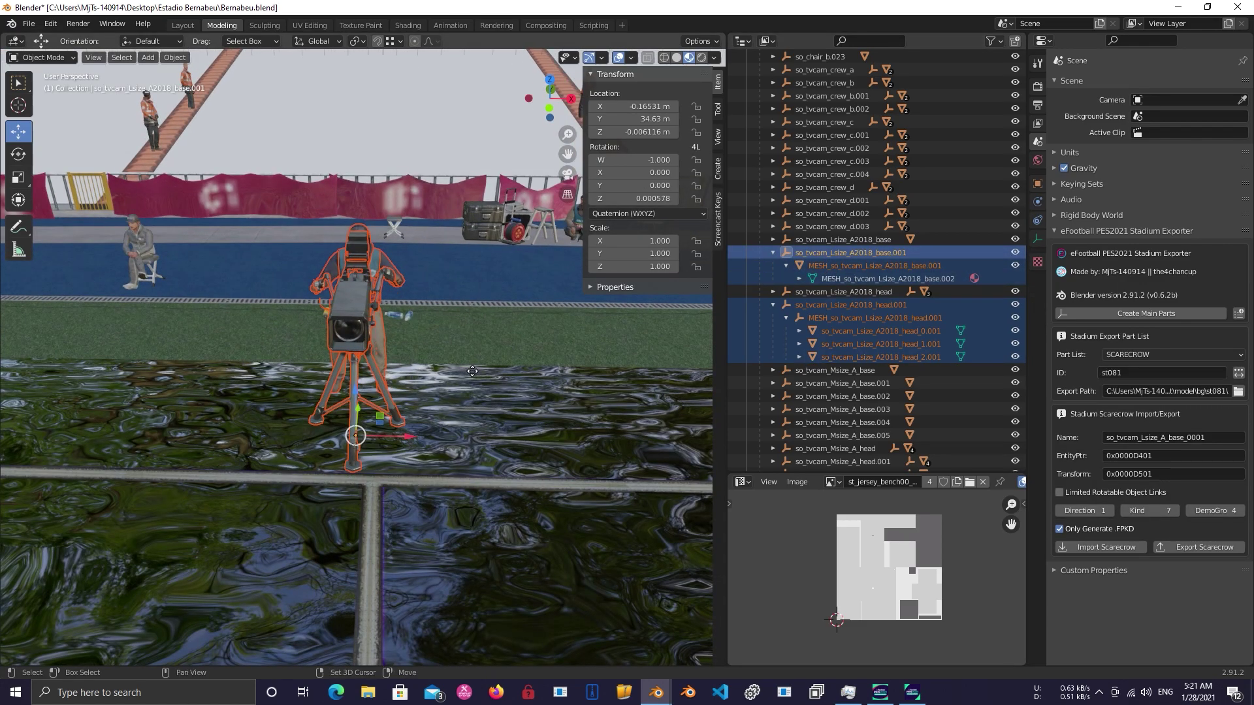
pyautogui.hotkey('shift', 'd')
pyautogui.press('Escape')
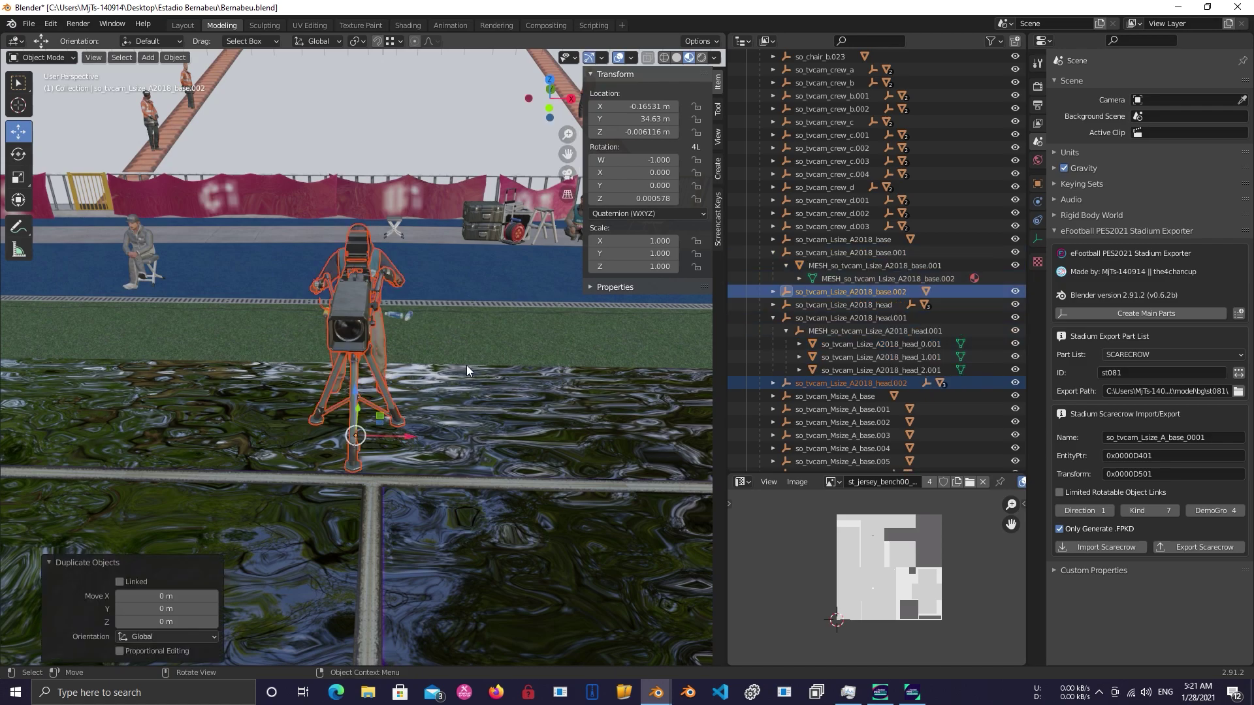
# - Move the duplicated TV camera along the touchline to an X location of about -4.23 m
pyautogui.moveTo(409, 435); pyautogui.dragTo(230, 436)
pyautogui.moveTo(230, 437); pyautogui.dragTo(366, 431, button='middle')
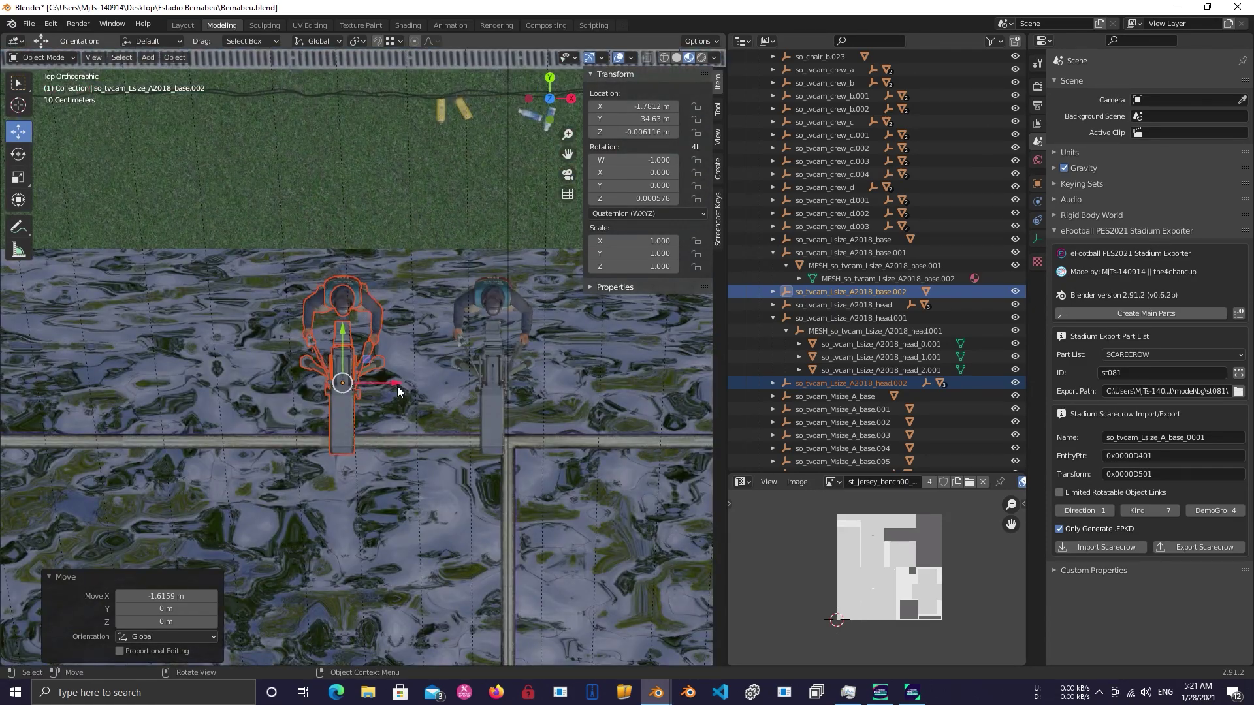
pyautogui.moveTo(397, 385); pyautogui.dragTo(310, 397)
pyautogui.moveTo(319, 409)
pyautogui.keyDown('shift'); pyautogui.mouseDown(button='middle')
pyautogui.moveTo(332, 413)
pyautogui.moveTo(312, 395)
pyautogui.mouseUp(button='middle'); pyautogui.keyUp('shift')
pyautogui.moveTo(292, 367); pyautogui.dragTo(164, 383)
pyautogui.scroll(-3, 196, 386)
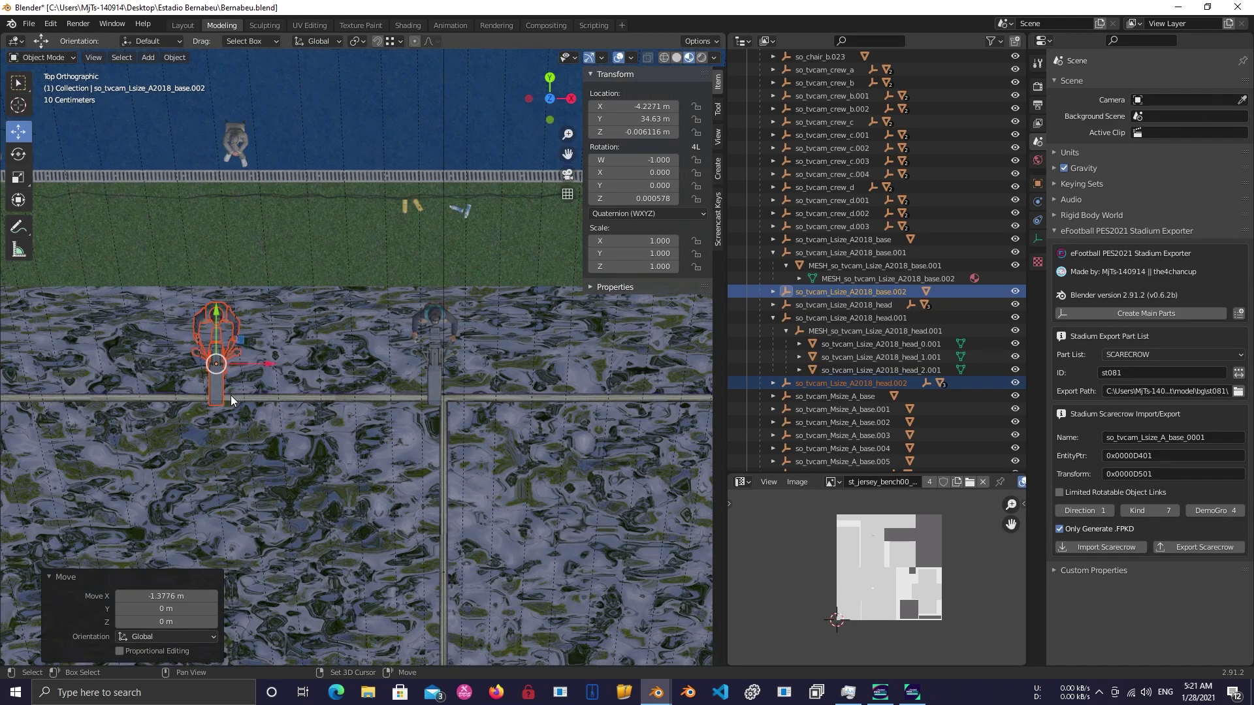
# - Duplicate the moved TV camera and place the copy on the other side of the middle camera, at X about 4.09 m
pyautogui.hotkey('shift', 'd')
pyautogui.rightClick(231, 401)
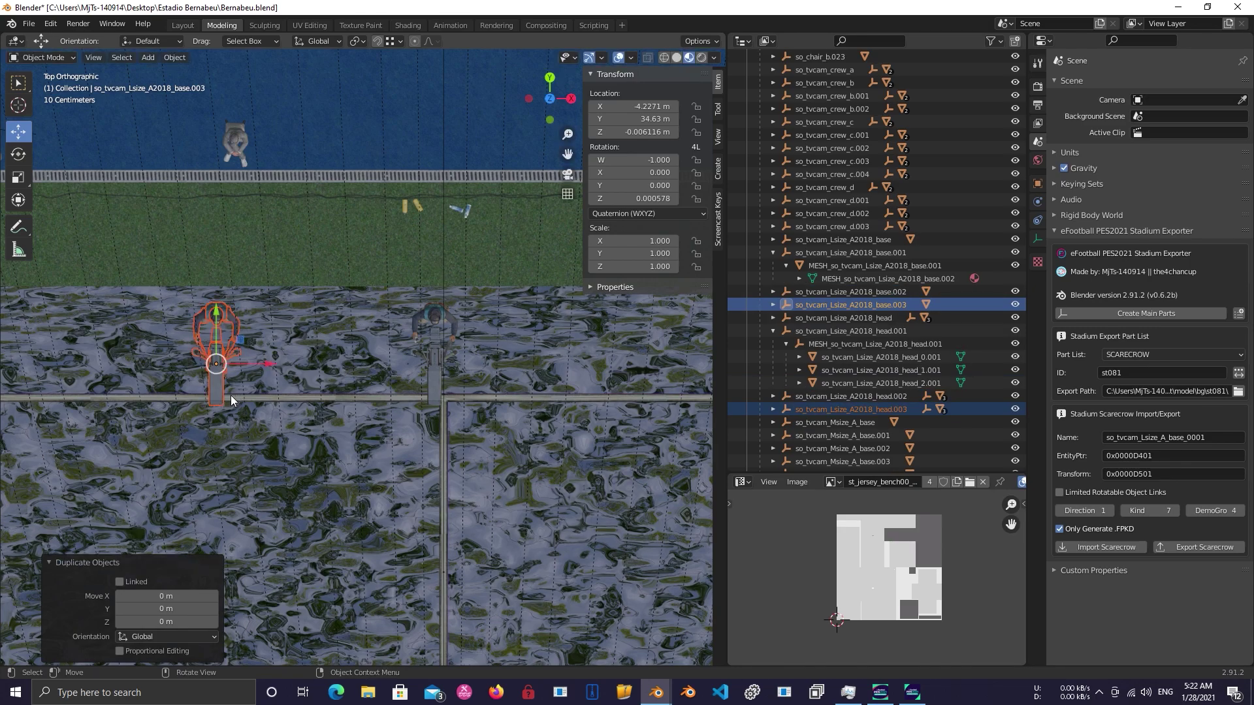
pyautogui.moveTo(263, 365); pyautogui.dragTo(683, 389)
pyautogui.keyDown('shift'); pyautogui.moveTo(649, 390); pyautogui.dragTo(501, 405, button='middle'); pyautogui.keyUp('shift')
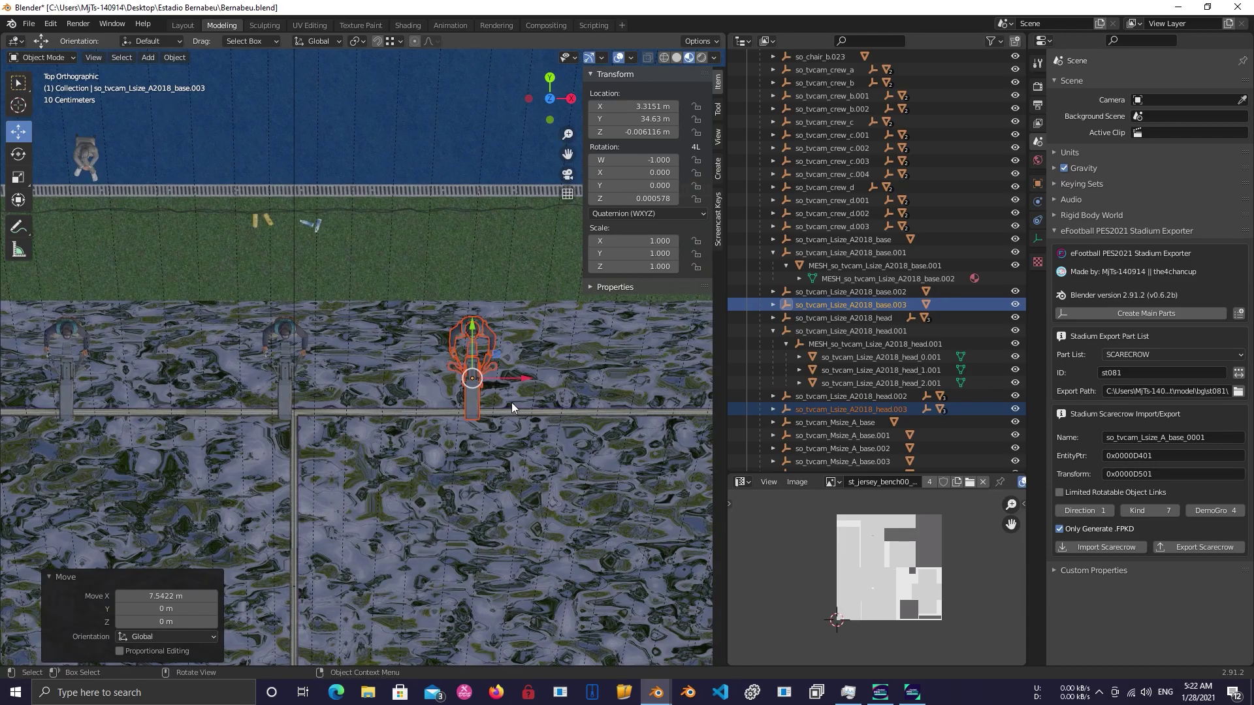
pyautogui.moveTo(527, 379); pyautogui.dragTo(570, 382)
pyautogui.moveTo(484, 442); pyautogui.dragTo(461, 367, button='middle')
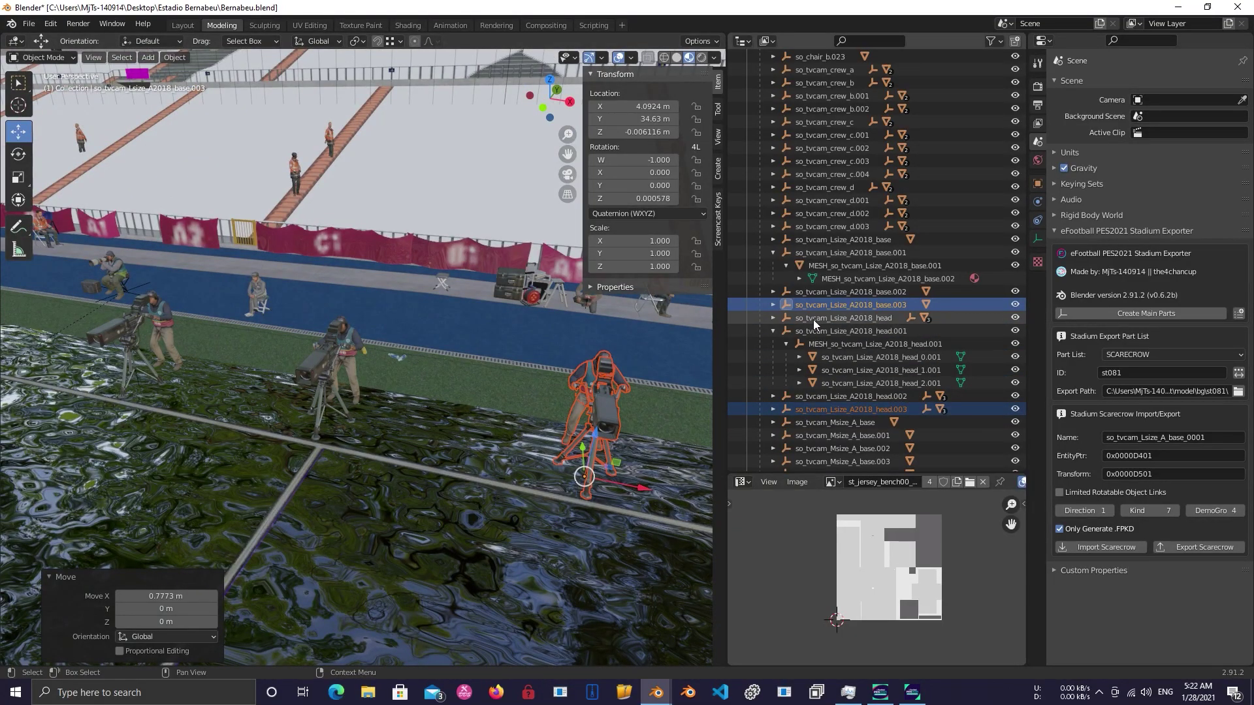
# - Set the scarecrow Name of so_tvcam_Lsize_A2018_base.002 to so_tvcam_Lsize_A_base_0002 and of base.003 to so_tvcam_Lsize_A_base_0003
pyautogui.click(773, 330)
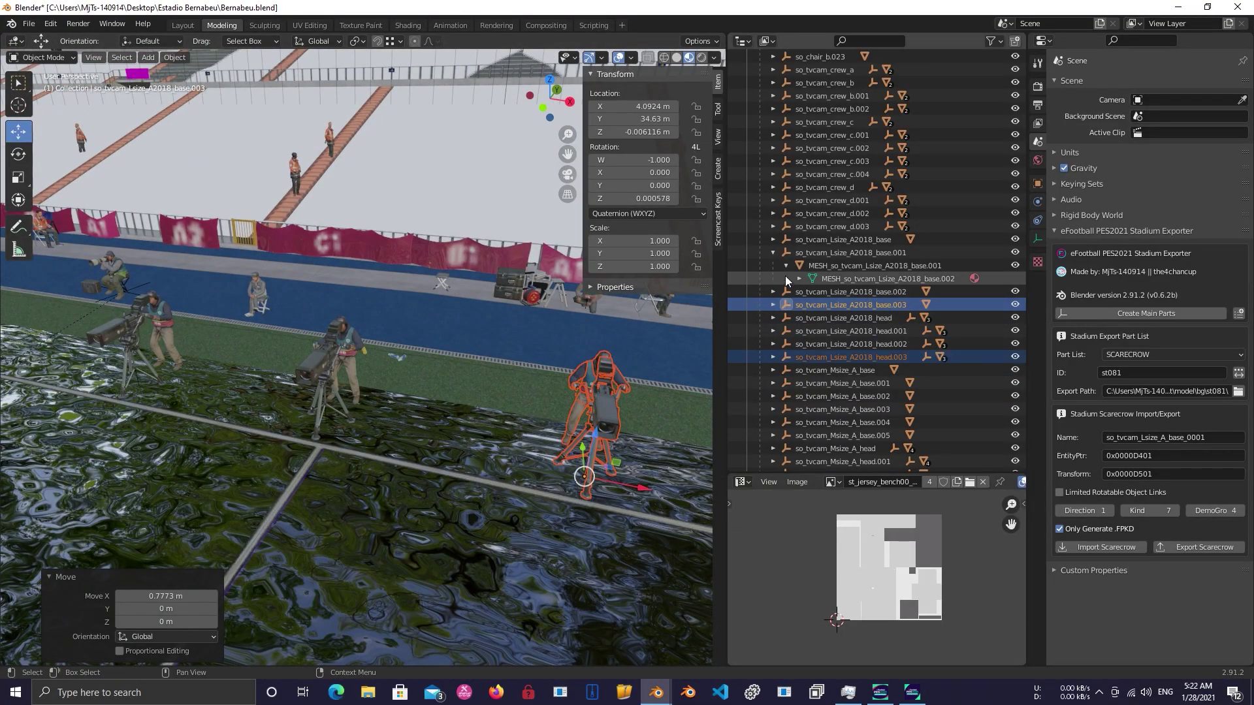
pyautogui.click(774, 253)
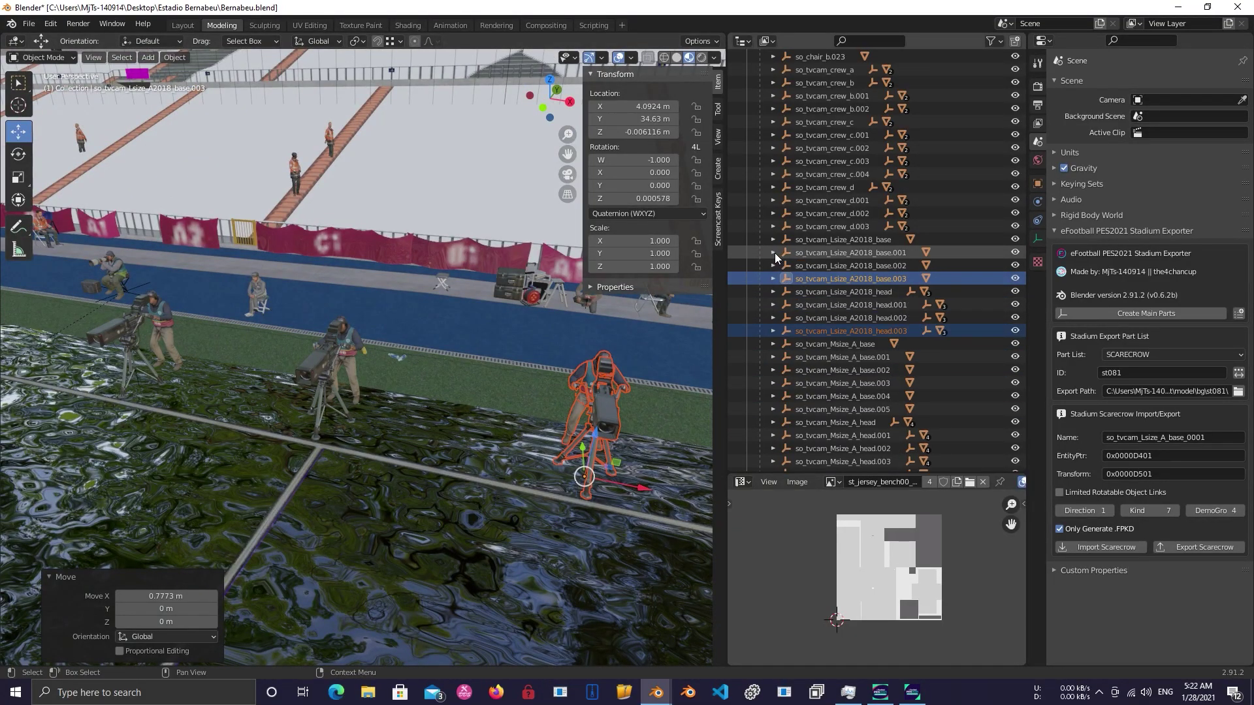
pyautogui.click(813, 322)
pyautogui.click(869, 251)
pyautogui.click(858, 266)
pyautogui.click(1221, 438)
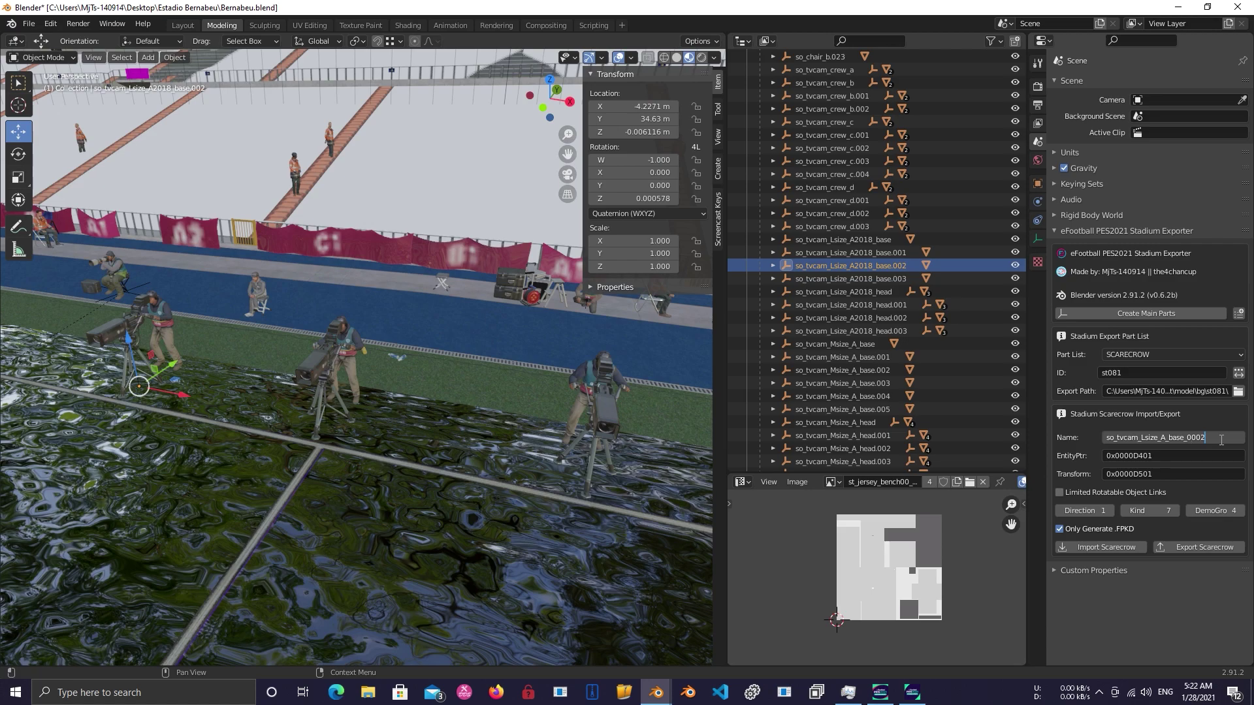
pyautogui.press('Return')
pyautogui.click(879, 279)
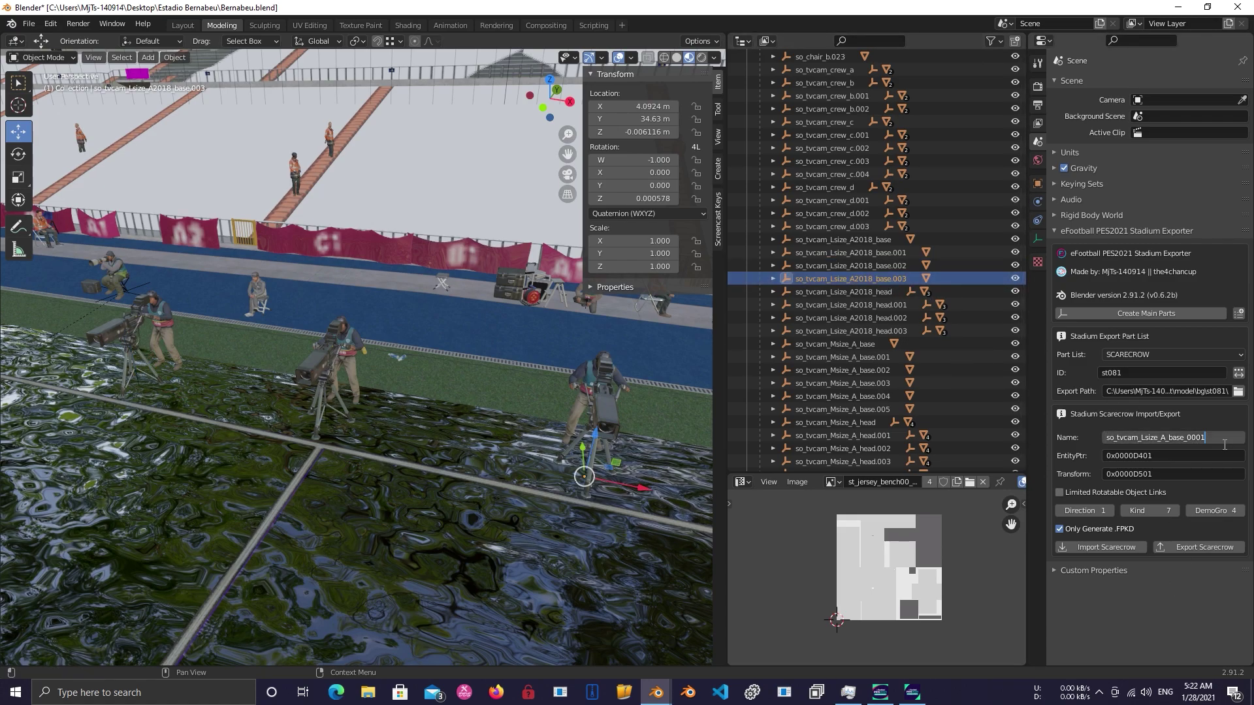
pyautogui.press('Return')
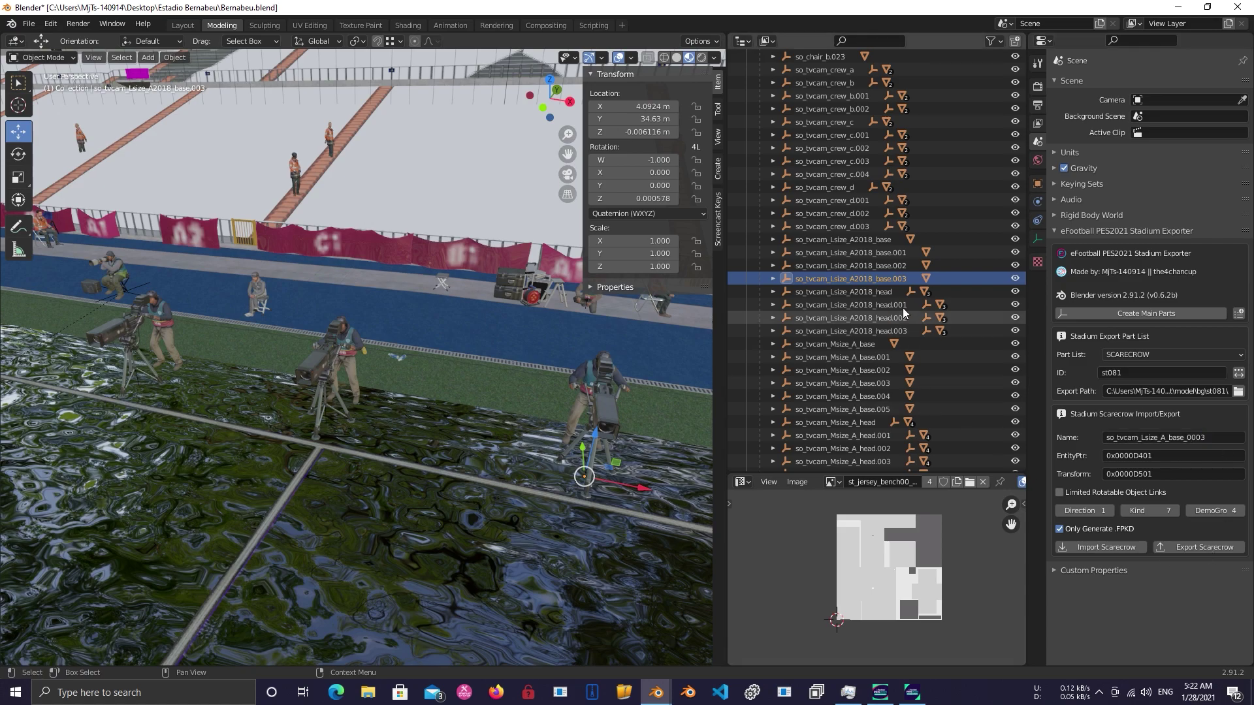
# - Set the EntityPtr of so_tvcam_Lsize_A2018_base.002 to 0x0000D402 and its Transform to 0x0000D502
pyautogui.click(876, 265)
pyautogui.click(1185, 456)
pyautogui.hotkey('ctrl', 'a')
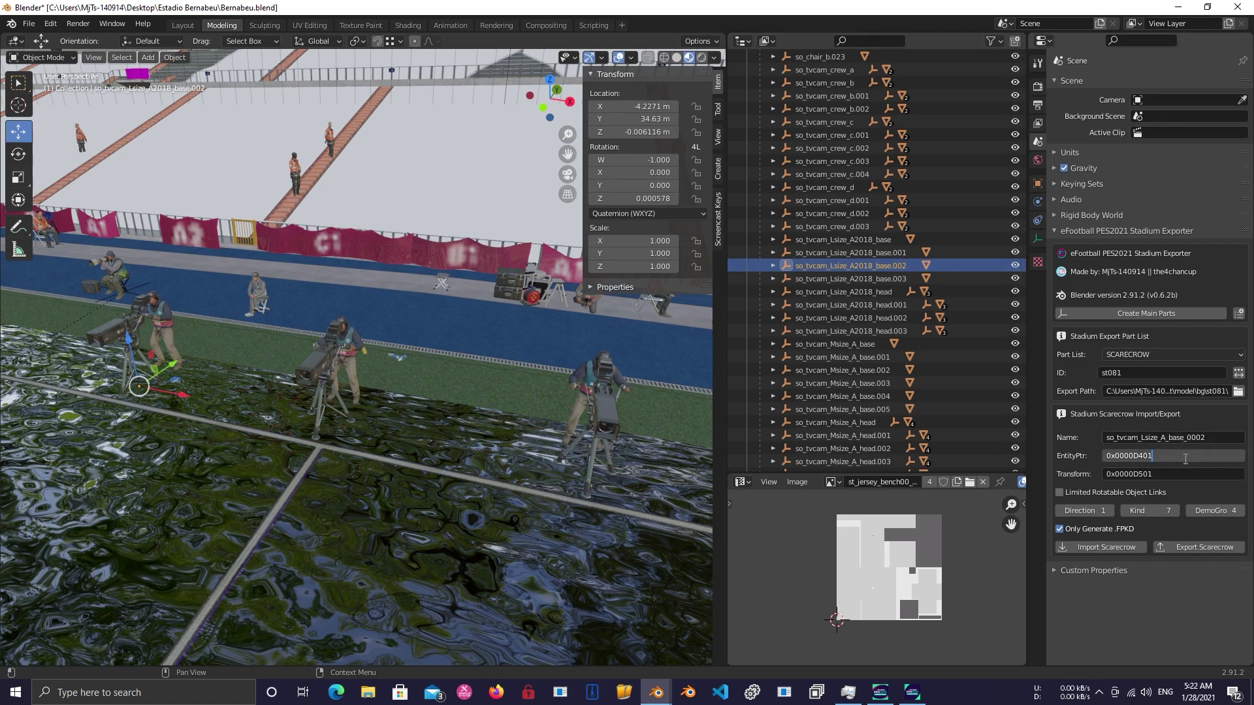
pyautogui.write('0x0000D402')
pyautogui.press('Return')
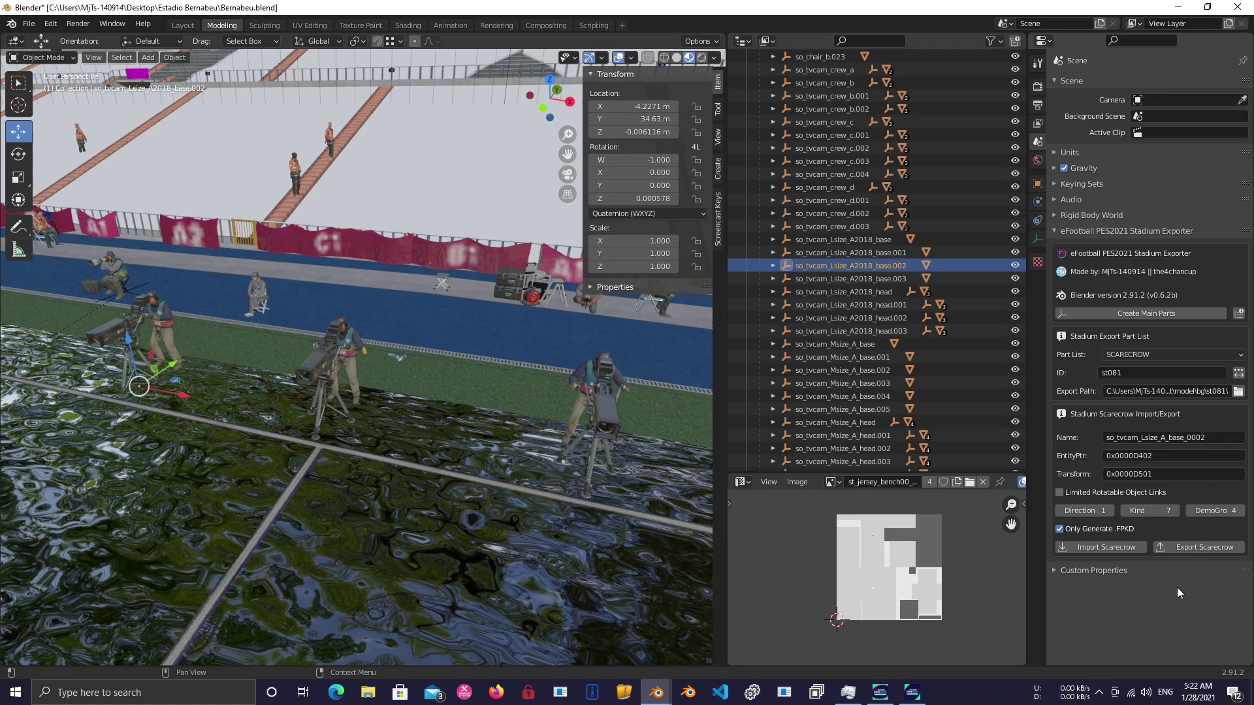
pyautogui.click(1172, 474)
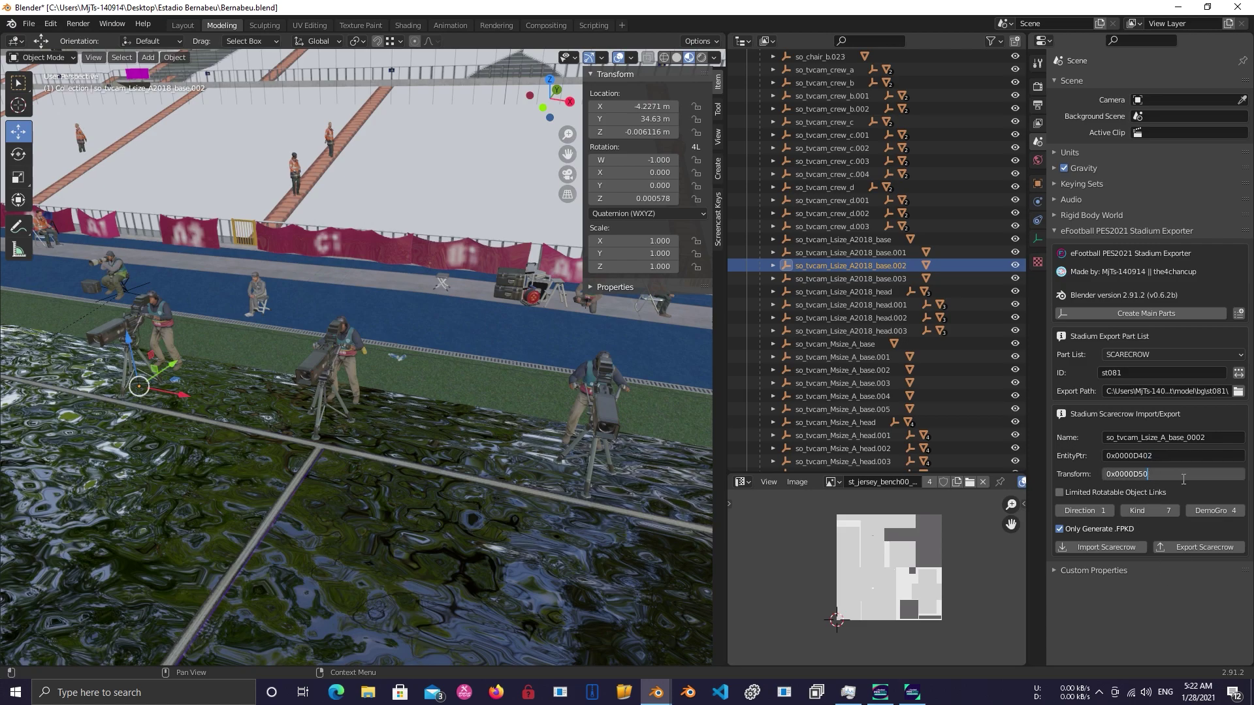
pyautogui.write('0x0000D502')
pyautogui.press('Return')
# - Set the EntityPtr of so_tvcam_Lsize_A2018_base.003 to 0x0000D403 and its Transform to 0x0000D503
pyautogui.click(847, 290)
pyautogui.click(856, 279)
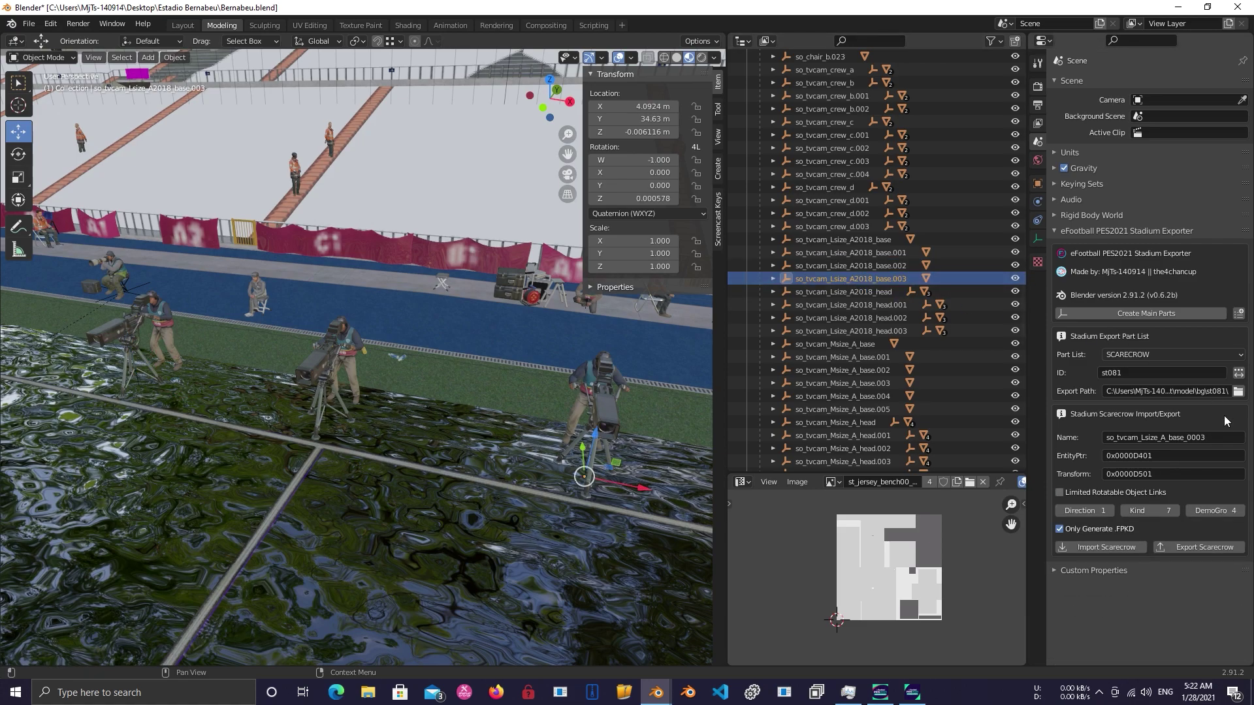
pyautogui.click(1187, 456)
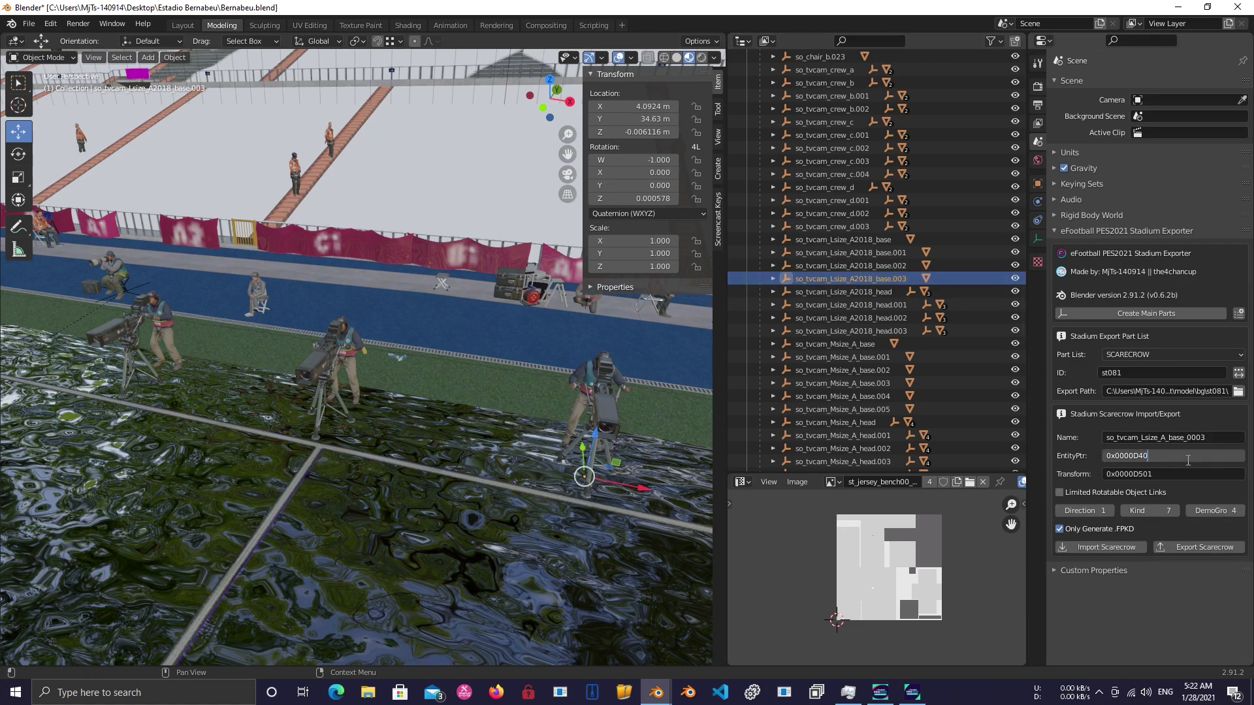
pyautogui.write('0x0000D403')
pyautogui.press('Return')
pyautogui.click(1165, 475)
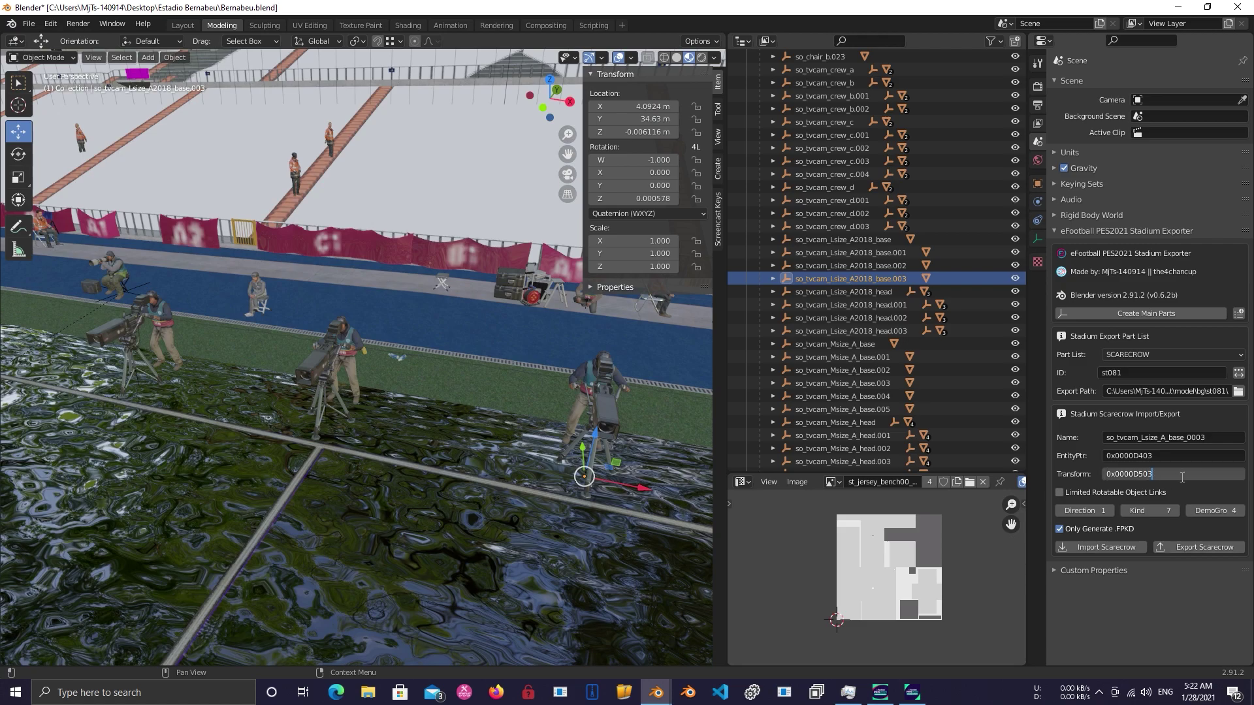
pyautogui.press('Return')
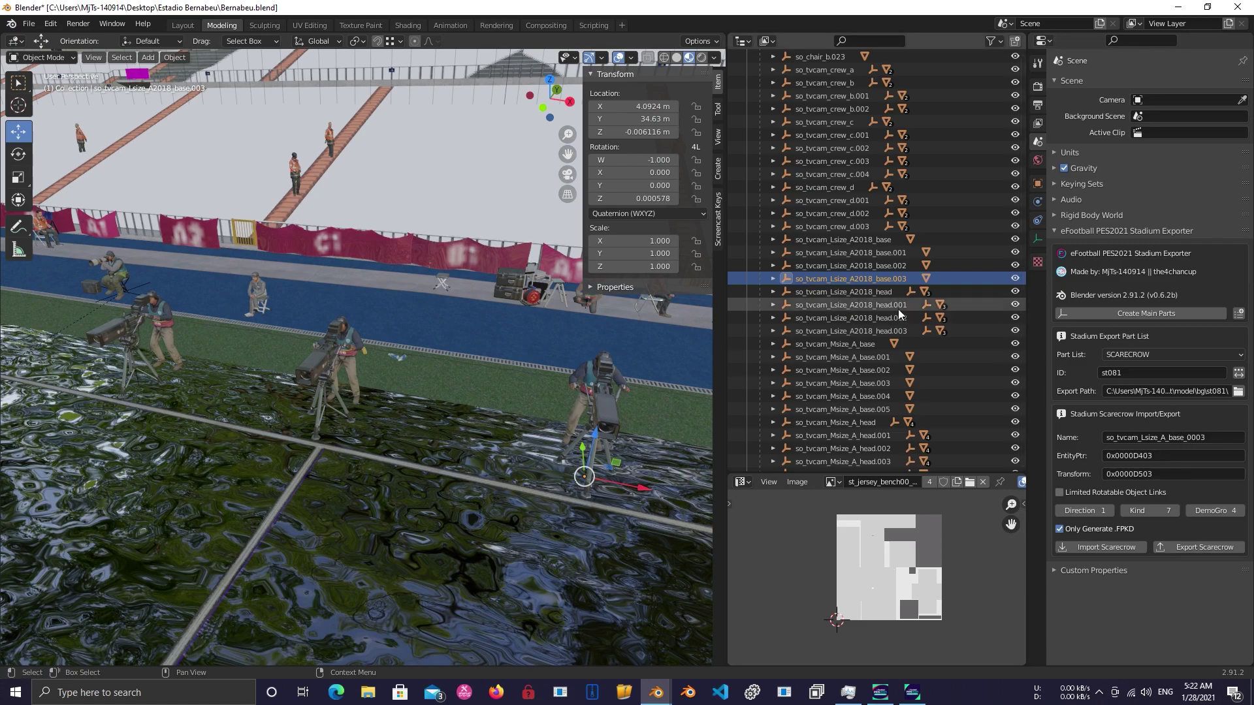
# - Give so_tvcam_Lsize_A2018_head.002 the Name so_tvcam_Lsize_A_head_0002, EntityPtr 0x0000D802 and Transform 0x0000D902
pyautogui.click(852, 304)
pyautogui.click(851, 320)
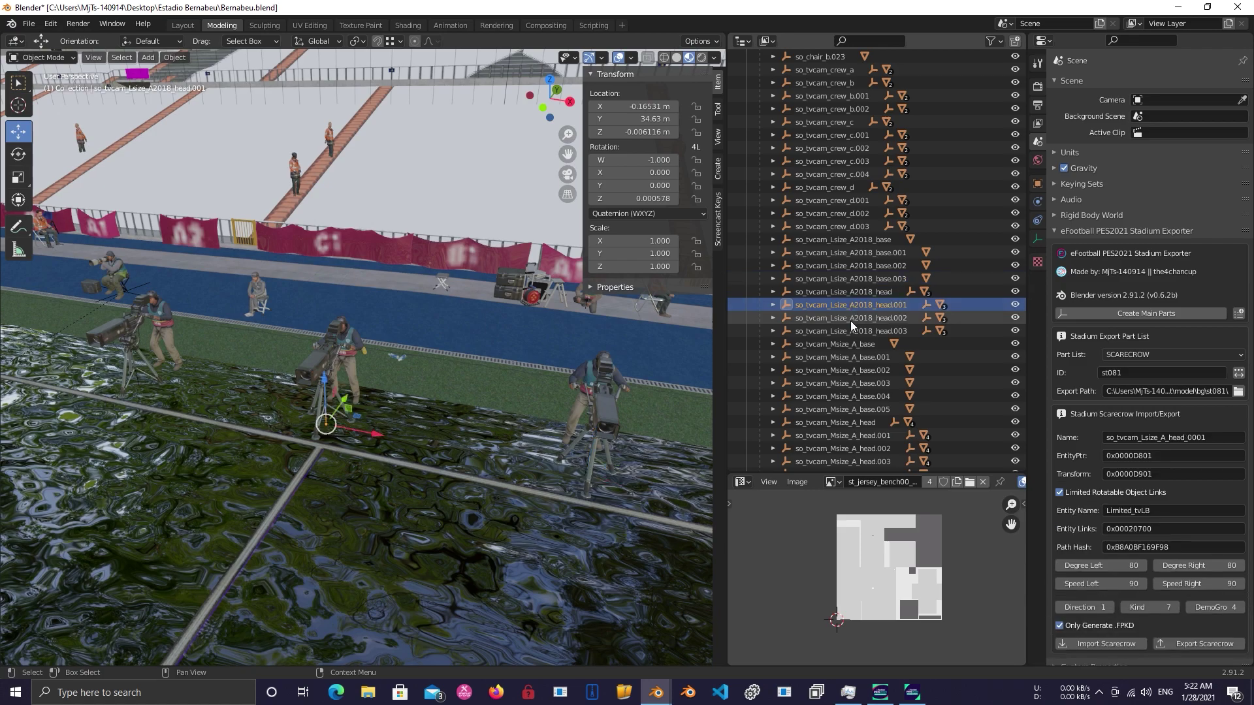
pyautogui.click(1229, 439)
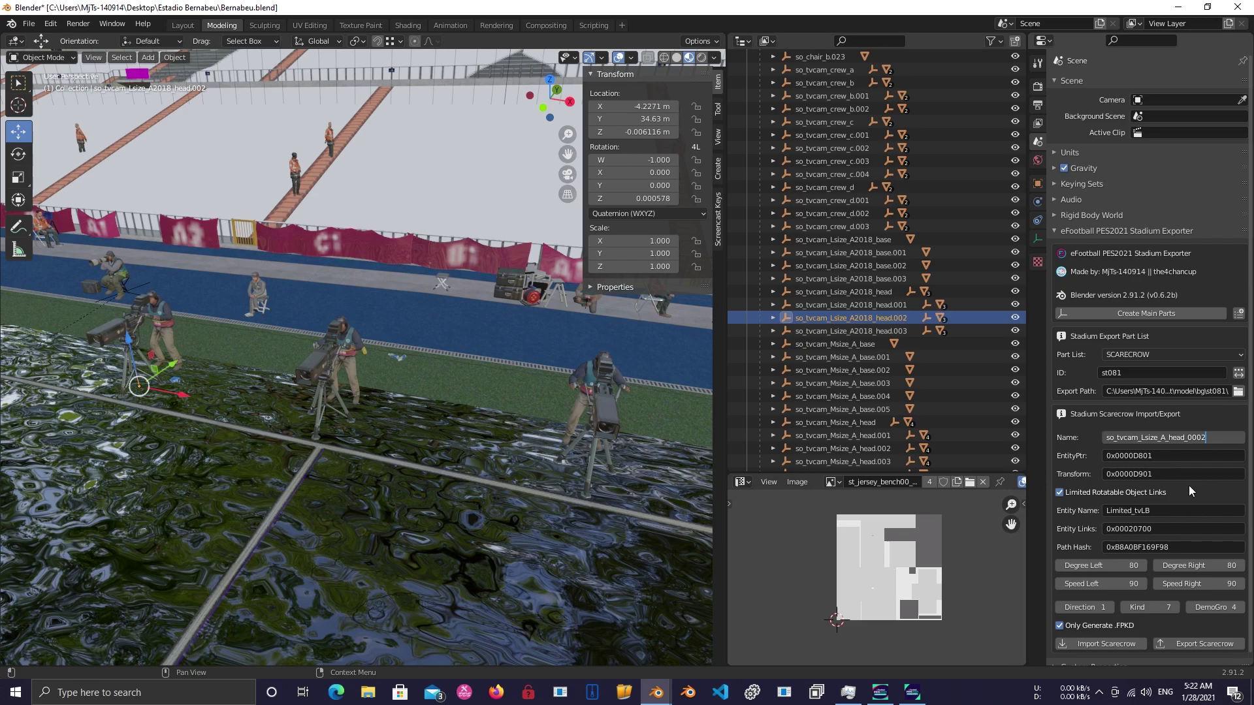
pyautogui.click(1188, 460)
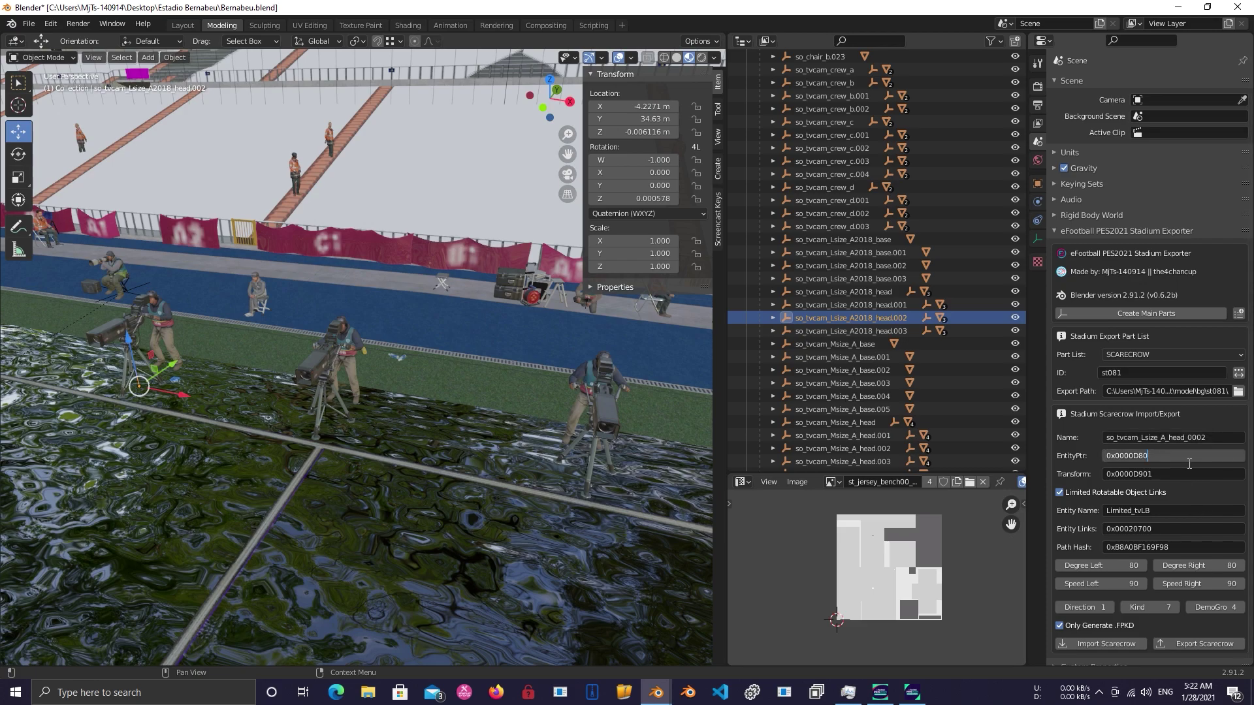
pyautogui.click(1184, 475)
pyautogui.click(1183, 476)
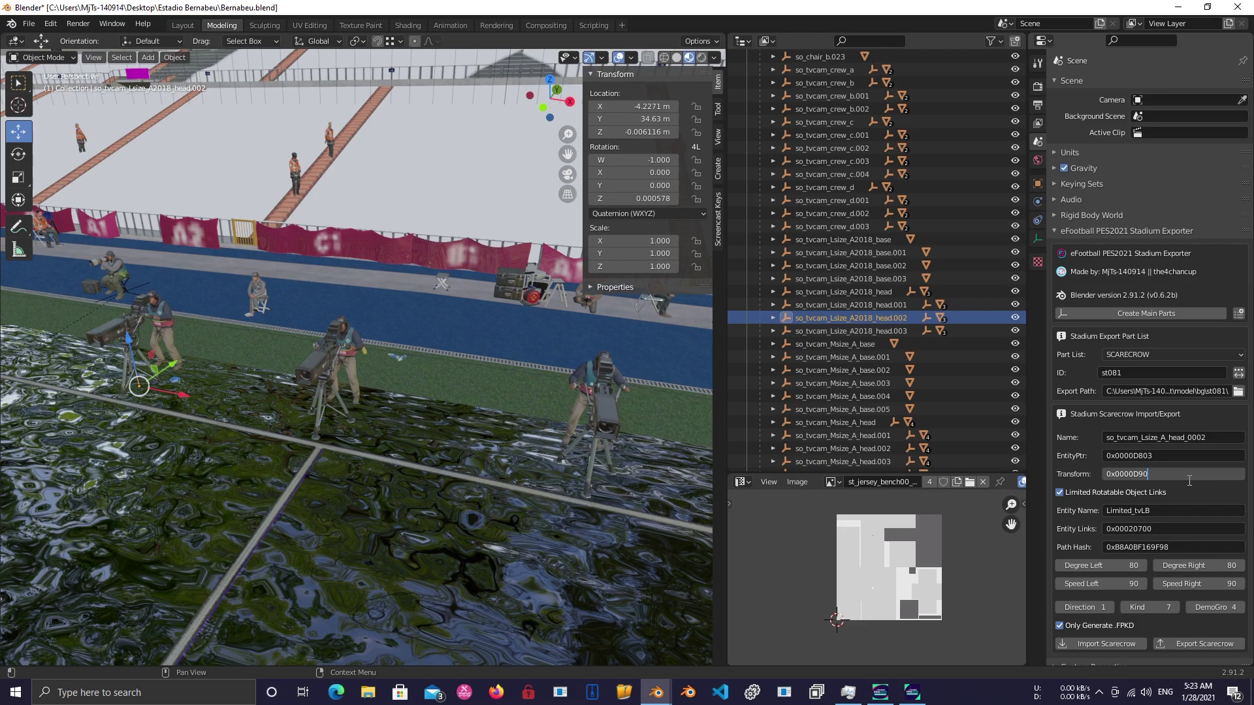
pyautogui.click(1182, 458)
pyautogui.click(1184, 460)
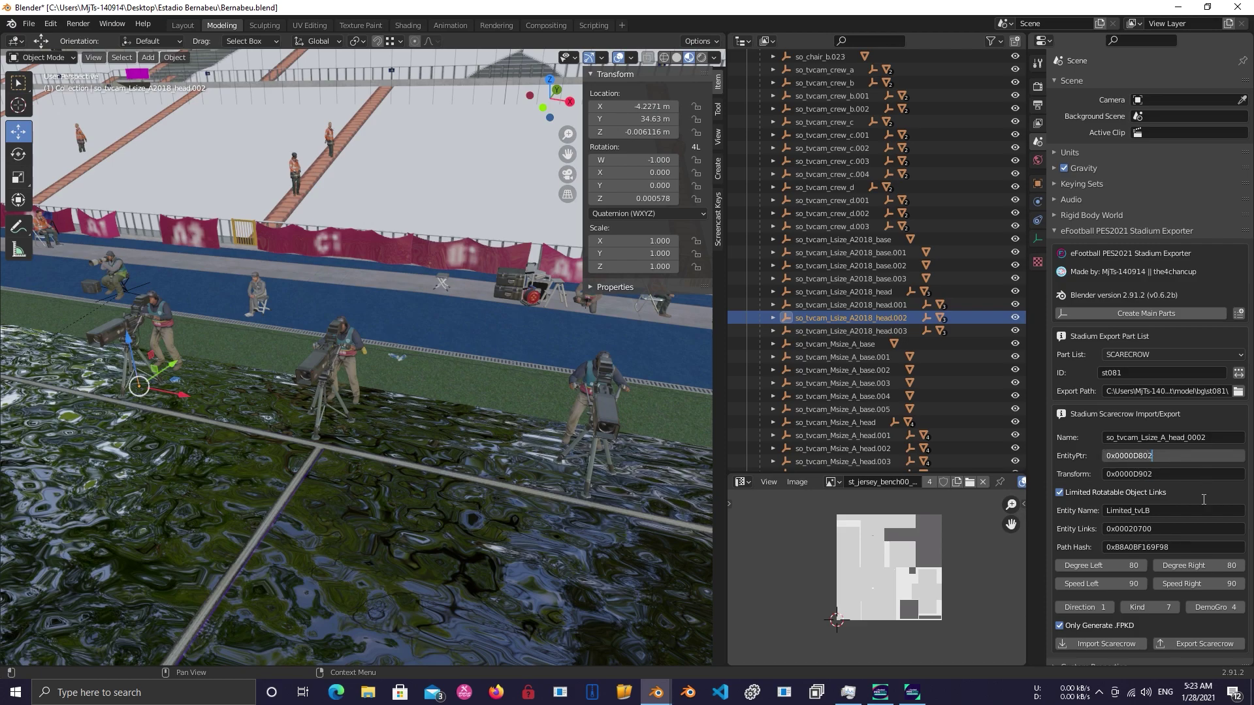
pyautogui.press('Return')
# - Give so_tvcam_Lsize_A2018_head.003 the EntityPtr 0x0000D803, Transform 0x0000D903 and Name so_tvcam_Lsize_A_head_0003
pyautogui.click(872, 331)
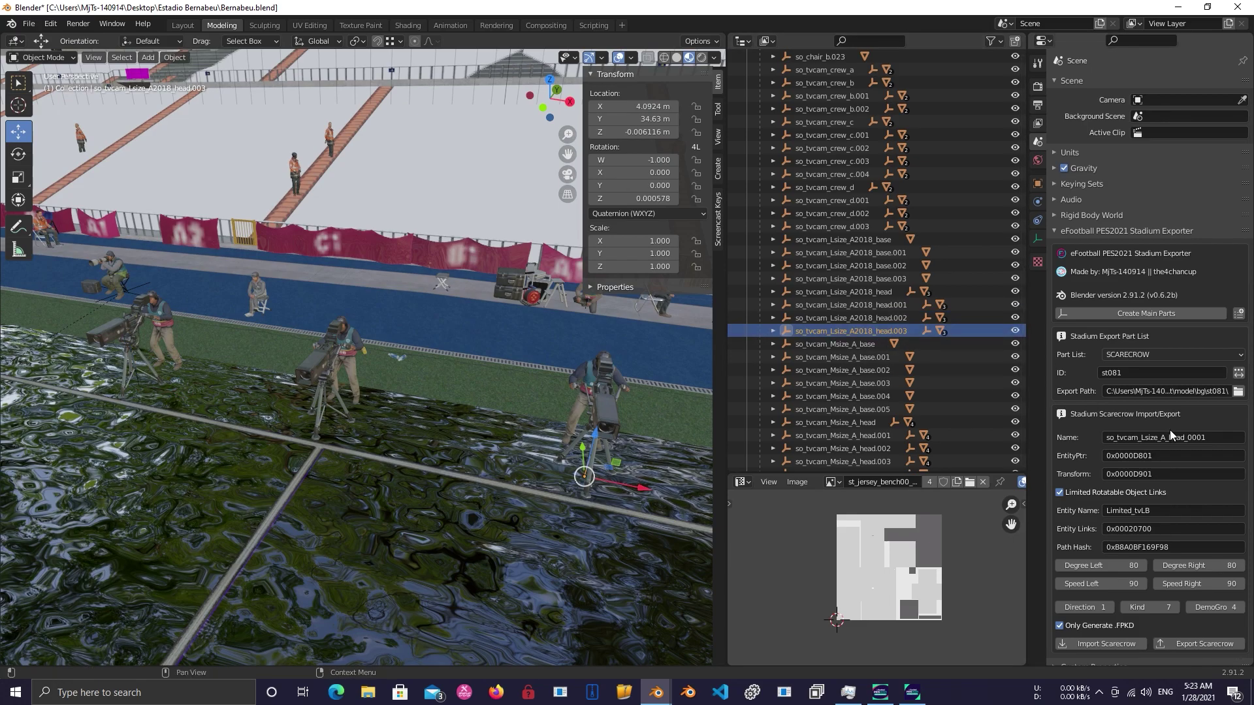
pyautogui.click(1191, 459)
pyautogui.click(1193, 460)
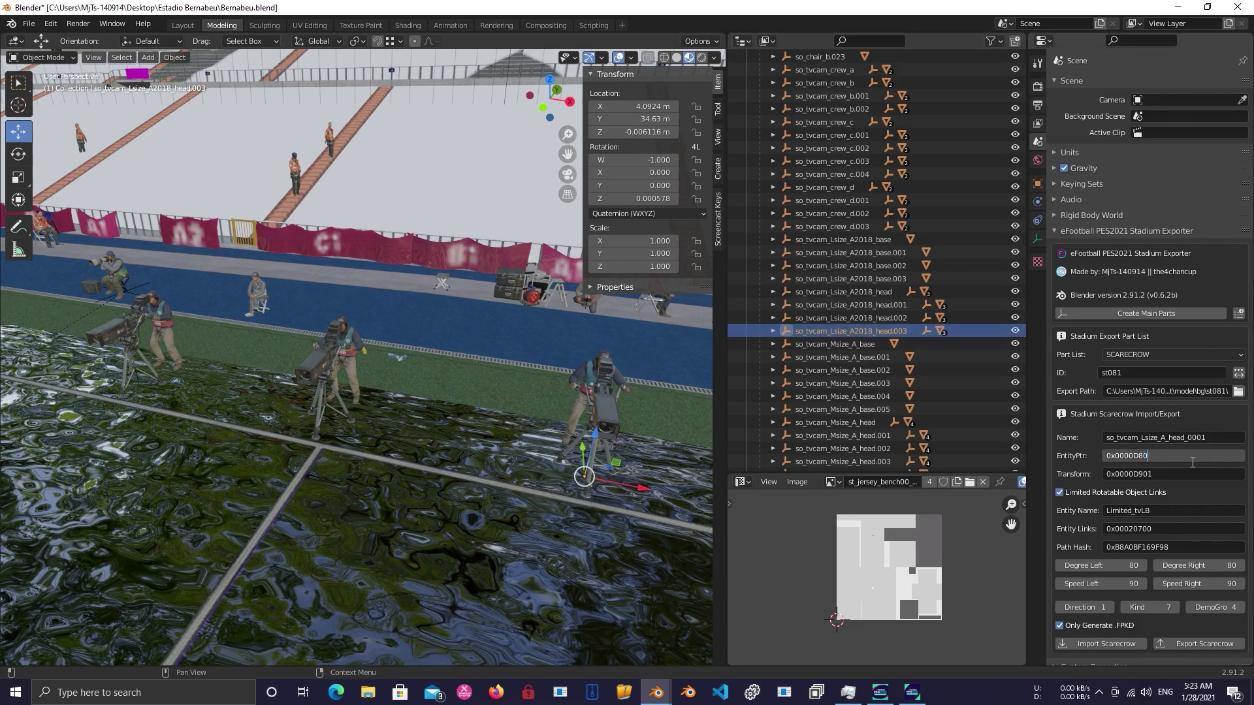
pyautogui.click(1184, 481)
pyautogui.click(1182, 481)
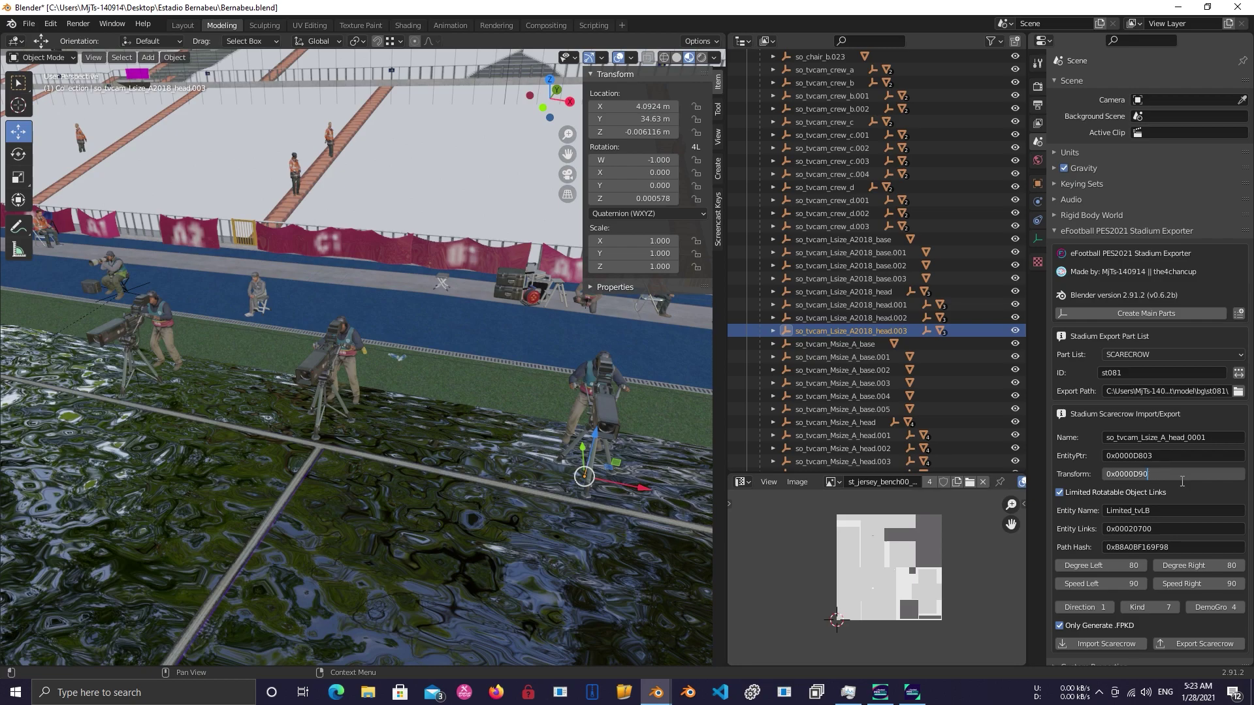
pyautogui.click(1215, 437)
pyautogui.click(1226, 439)
pyautogui.press('BackSpace')
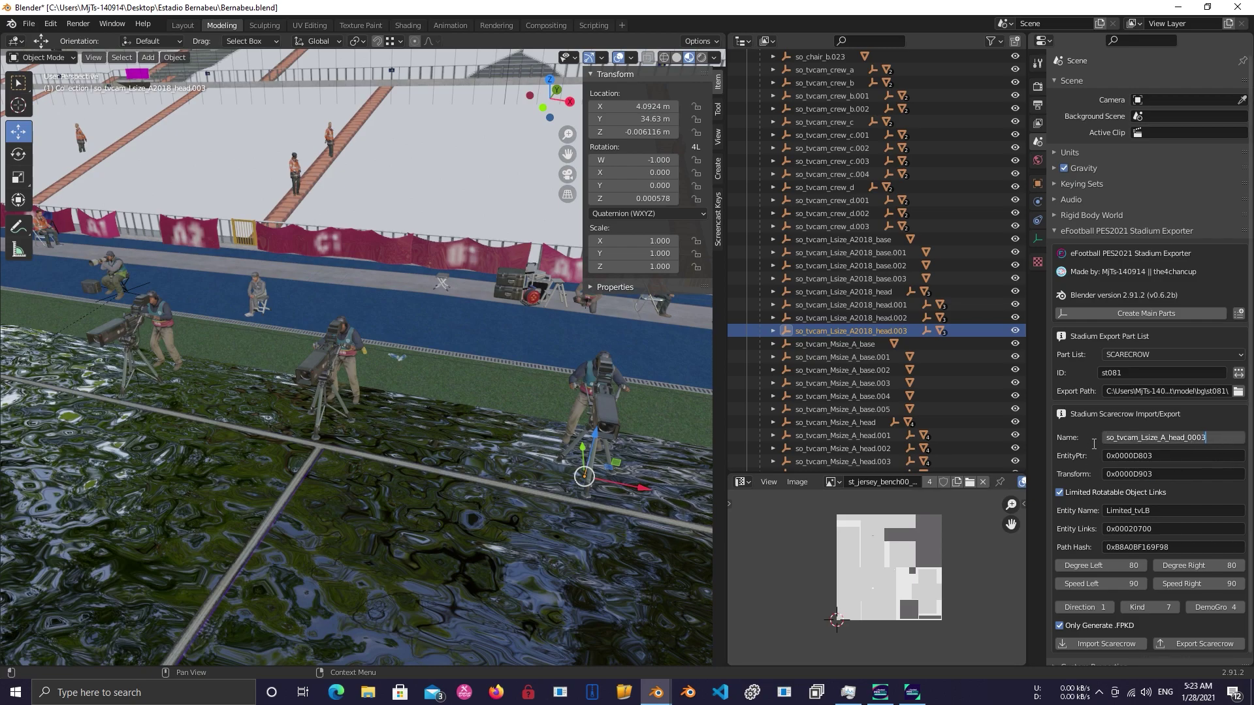
pyautogui.write('3')
pyautogui.press('Return')
# - For so_tvcam_Lsize_A2018_head.003, set Degree Left and Degree Right to 65 and Speed Left and Speed Right to 40
pyautogui.moveTo(405, 373)
pyautogui.mouseDown(button='middle')
pyautogui.moveTo(425, 390)
pyautogui.moveTo(396, 379)
pyautogui.mouseUp(button='middle')
pyautogui.click(1112, 566)
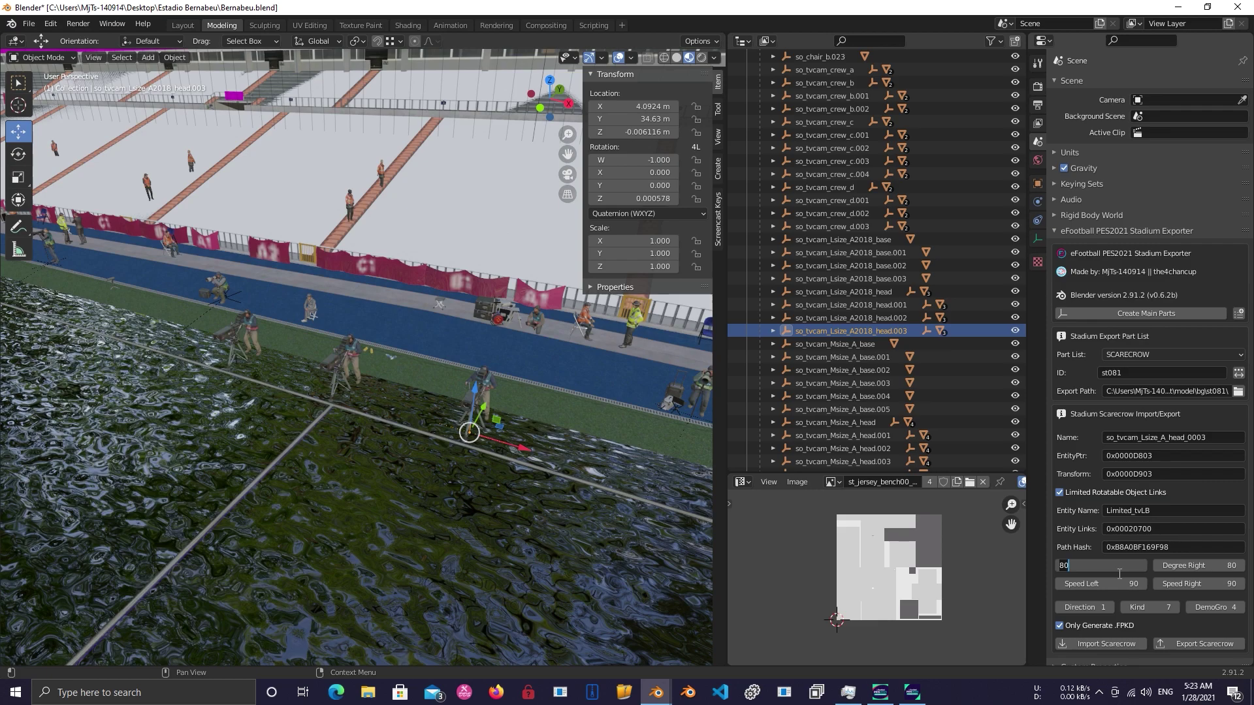
pyautogui.write('65')
pyautogui.press('Return')
pyautogui.click(1178, 566)
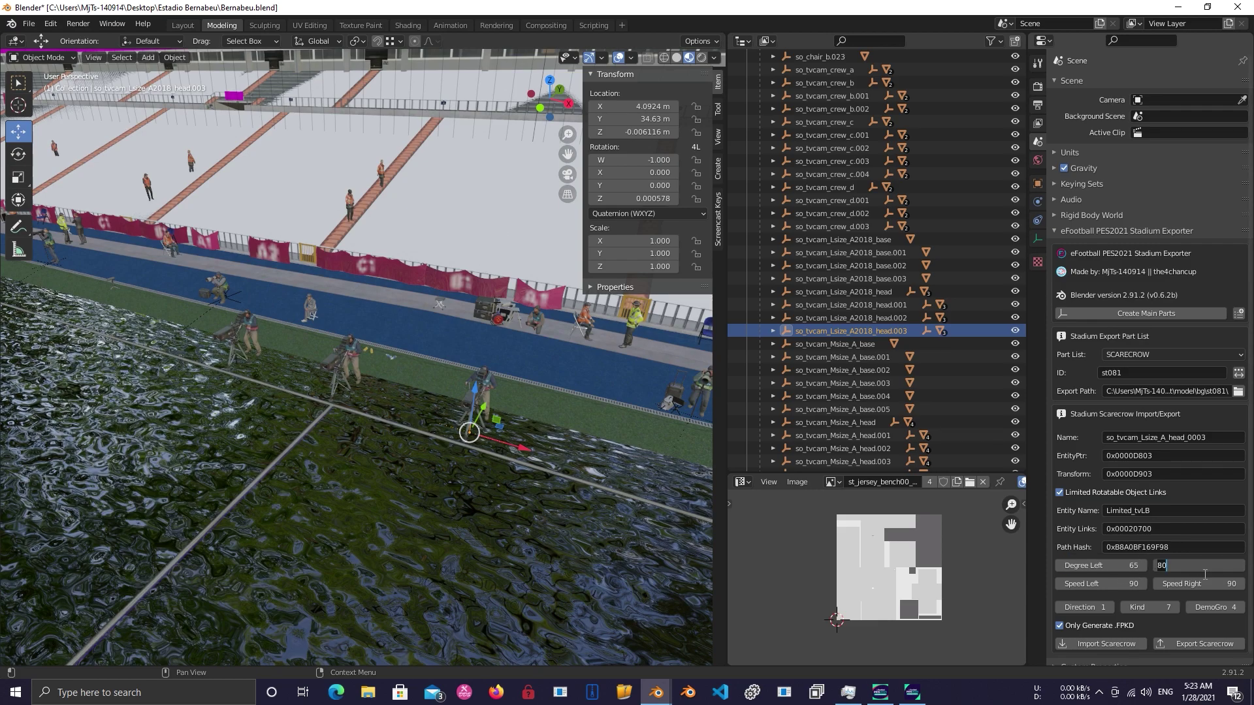
pyautogui.write('65')
pyautogui.click(1111, 584)
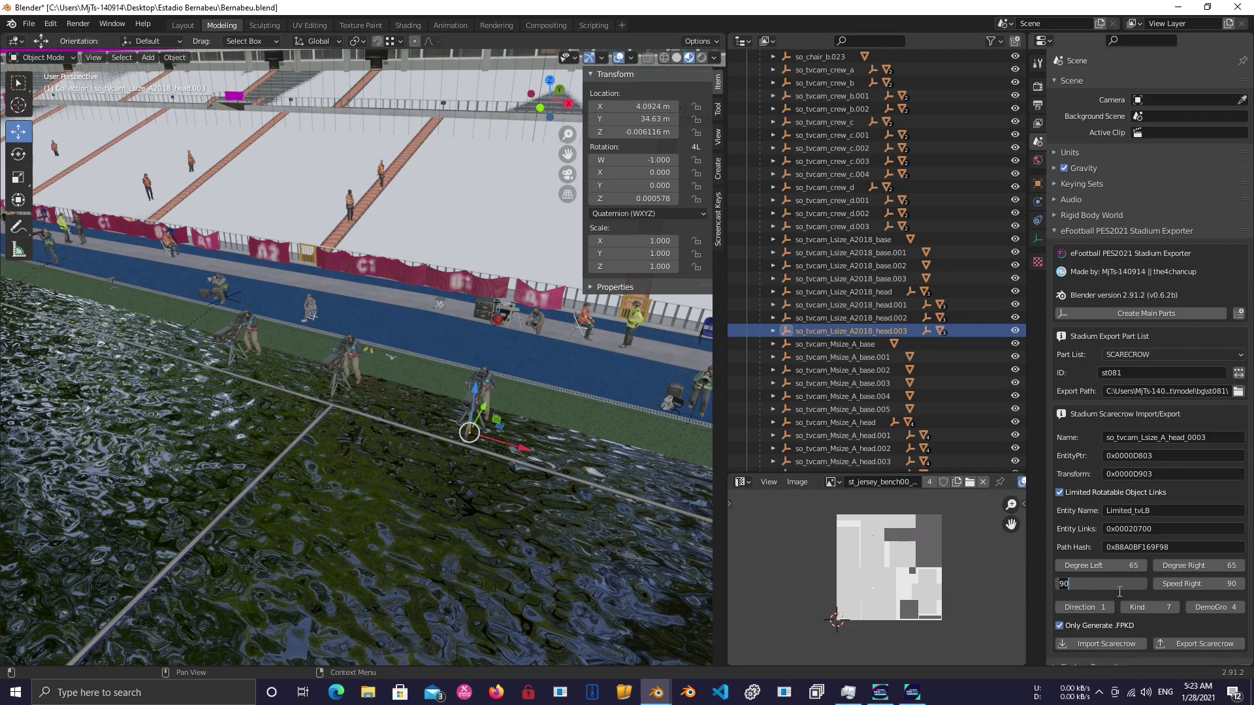
pyautogui.write('40')
pyautogui.press('Return')
pyautogui.click(1201, 588)
pyautogui.write('40')
pyautogui.press('Return')
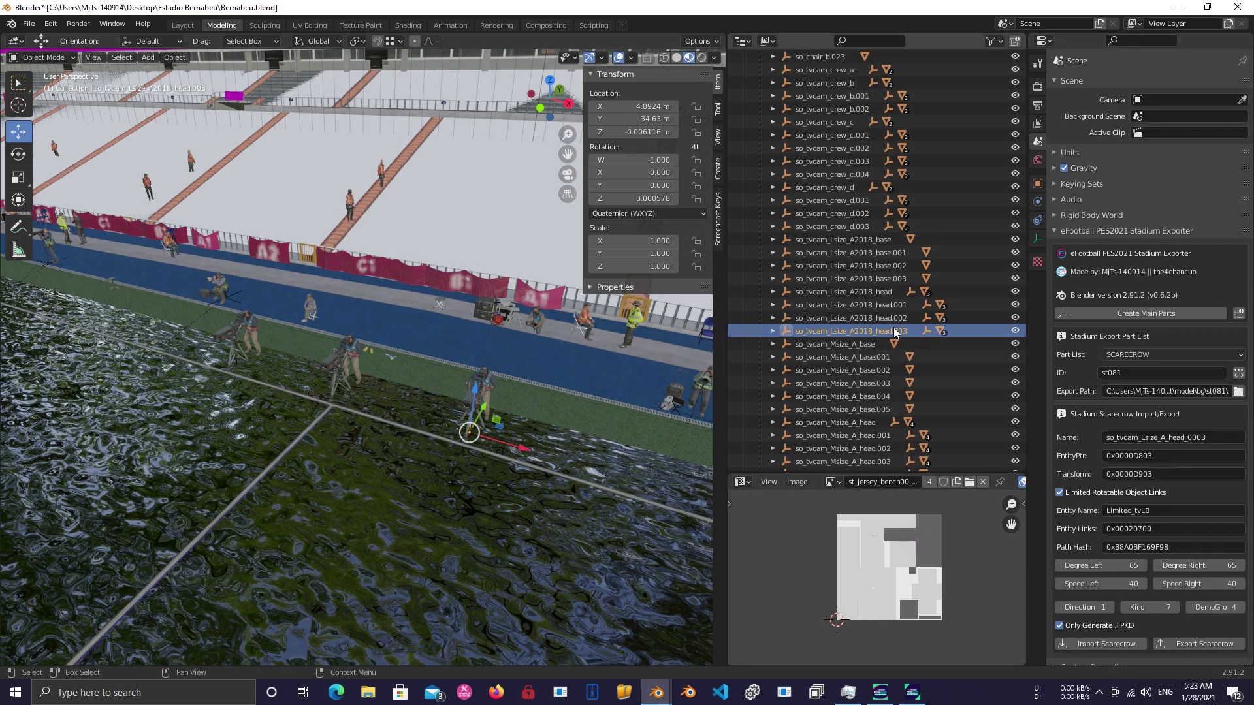
# - For so_tvcam_Lsize_A2018_head.002, set Degree Left and Degree Right to 50 and Speed Left and Speed Right to 30
pyautogui.click(871, 318)
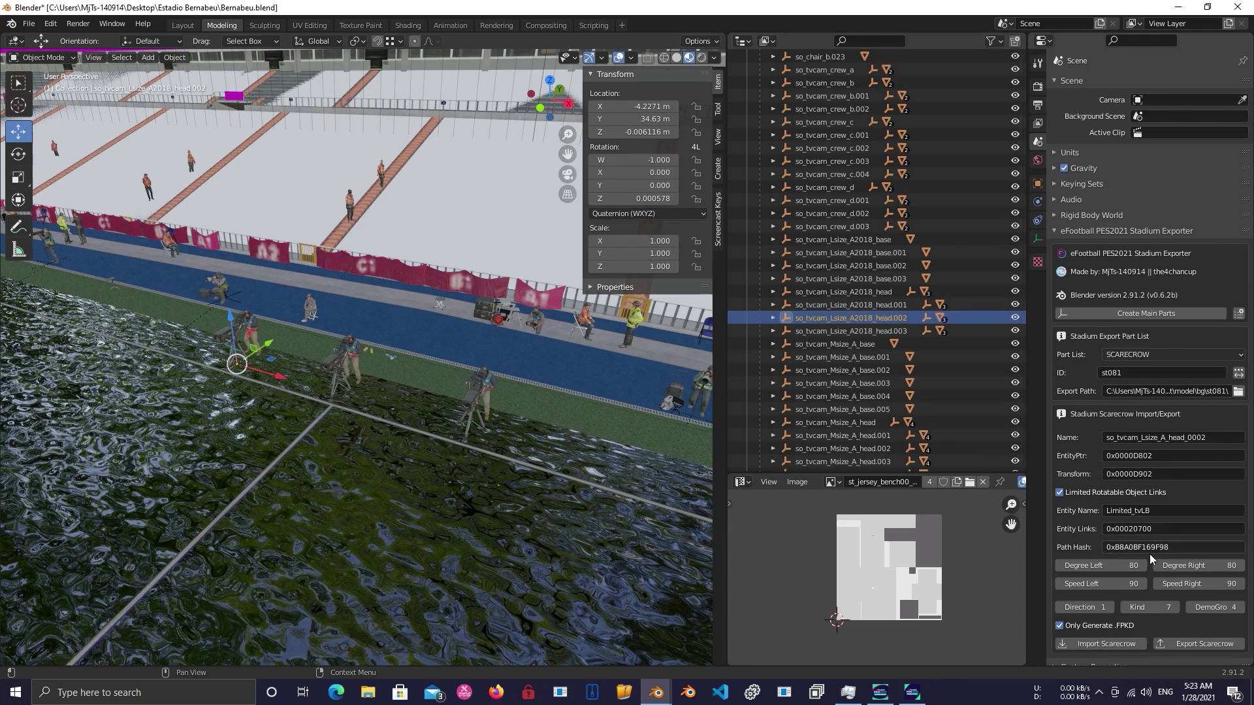
pyautogui.click(1114, 566)
pyautogui.write('50')
pyautogui.press('Return')
pyautogui.click(1219, 571)
pyautogui.write('50')
pyautogui.press('Return')
pyautogui.click(1139, 589)
pyautogui.write('30')
pyautogui.press('Return')
pyautogui.click(1218, 588)
pyautogui.write('30')
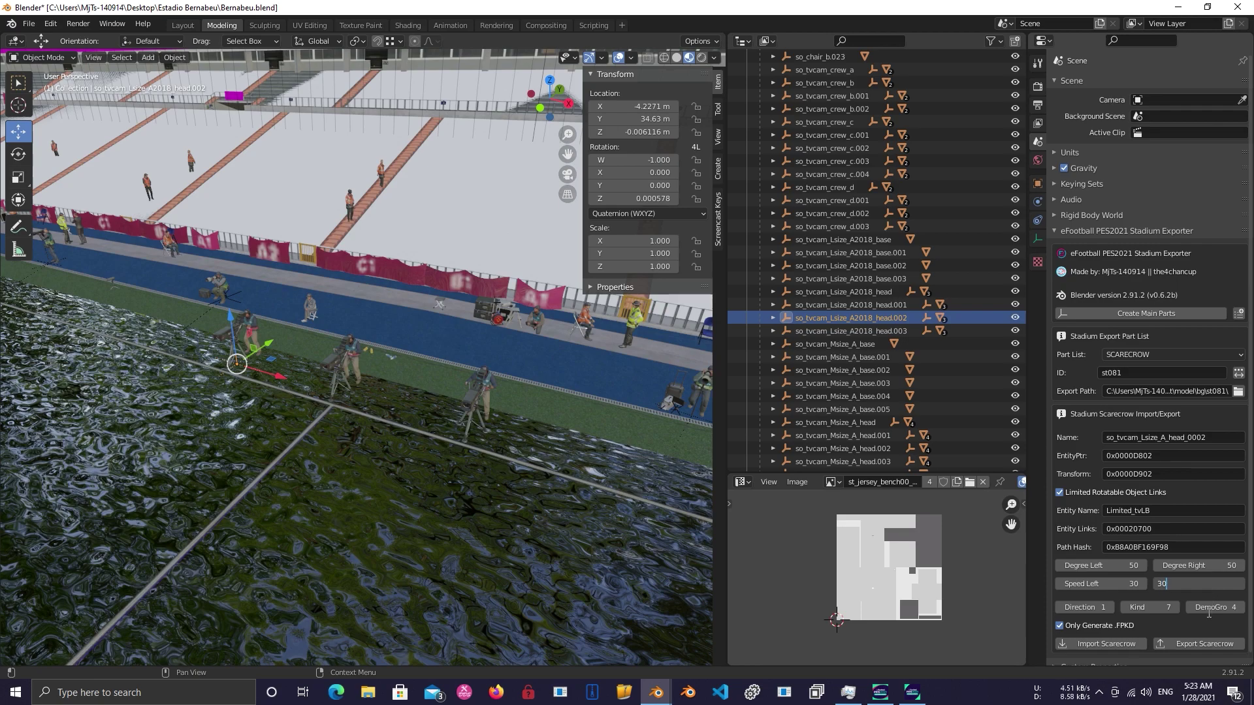
pyautogui.press('Return')
# - Export the scarecrow part of stadium st081 and minimize the console window
pyautogui.click(1199, 645)
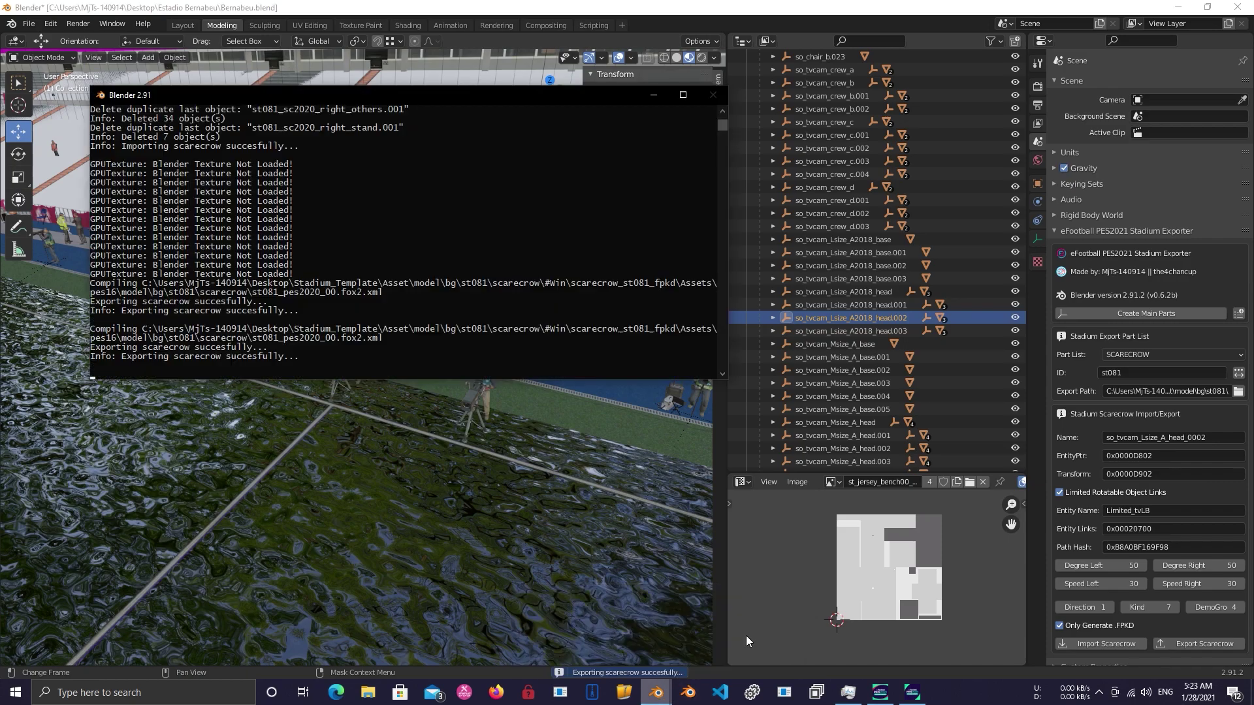
pyautogui.click(654, 98)
# - Switch to eFootball PES 2021 and open Camera Settings from the match's pause menu
pyautogui.click(912, 692)
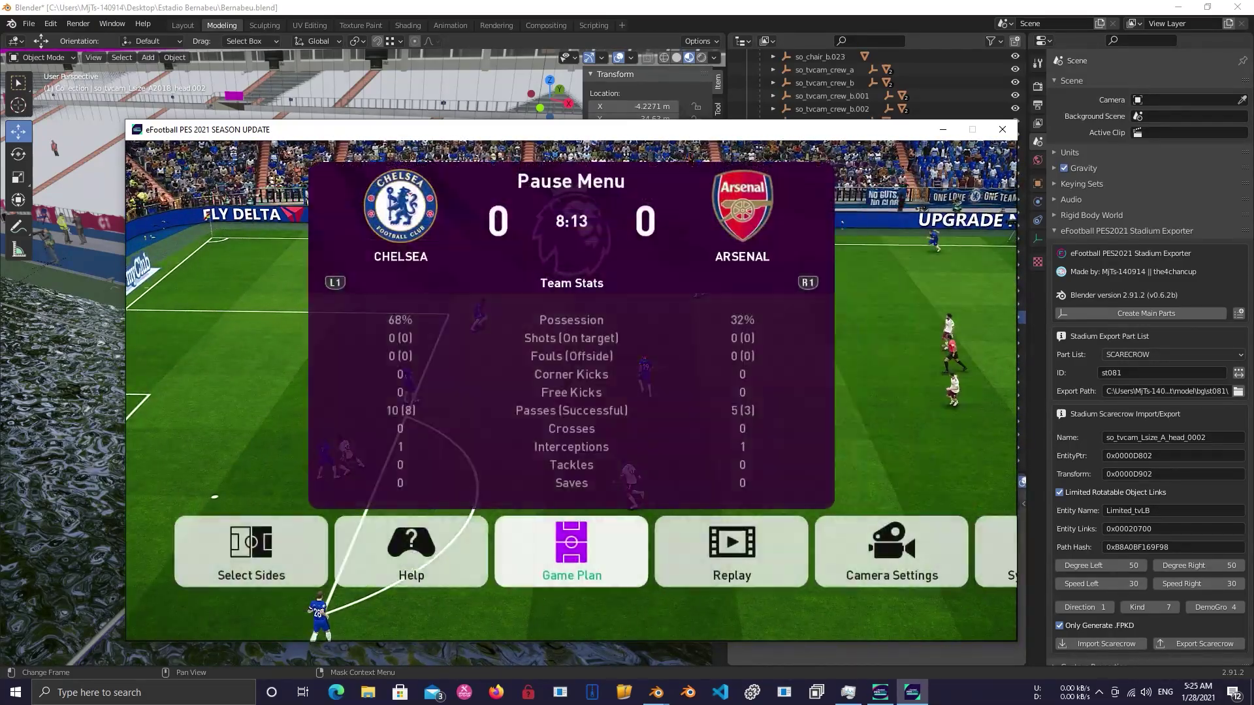
pyautogui.press('Right')
pyautogui.press('Right')
pyautogui.press('Return')
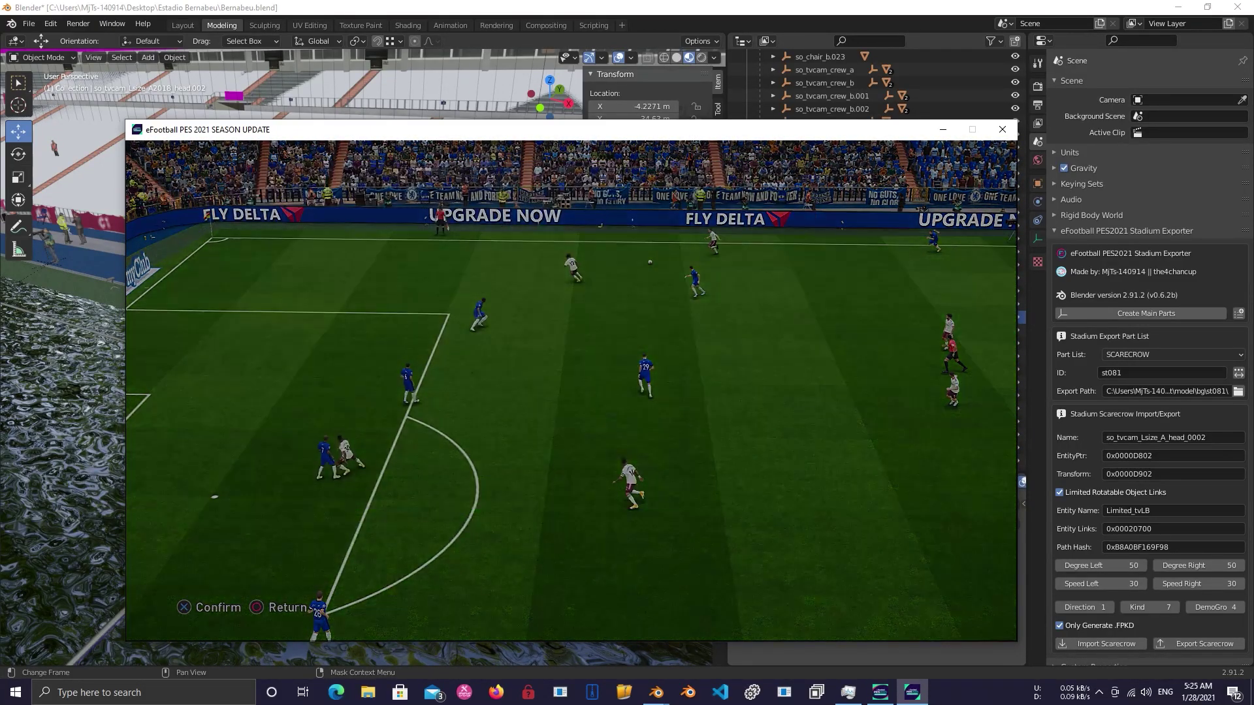